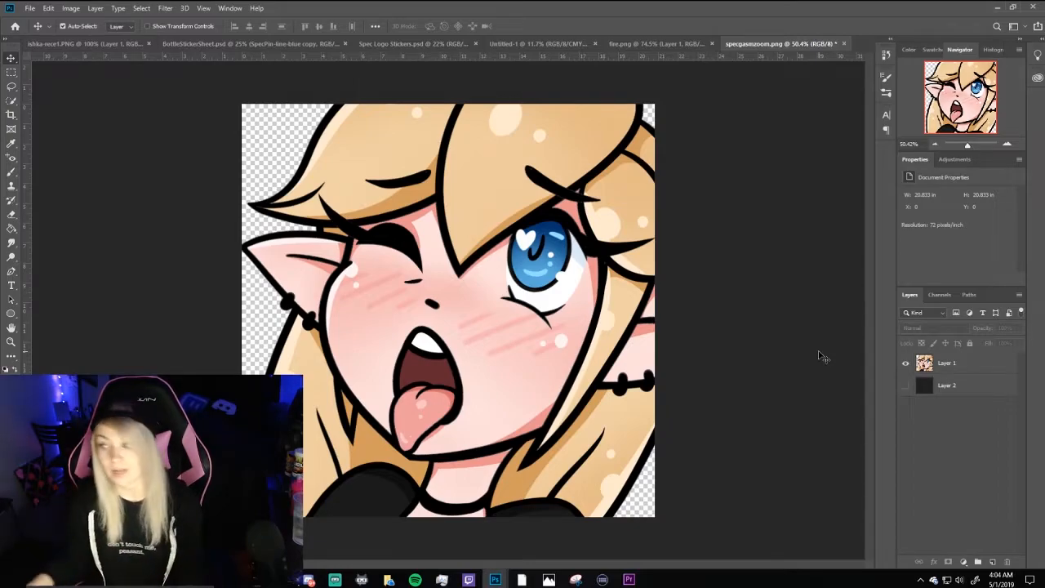
Examine the emote's outline and edges up close against the dark background by temporarily showing Layer 2.
{"action": "scroll", "coordinate": [308, 211], "scroll_direction": "up", "scroll_amount": 5}
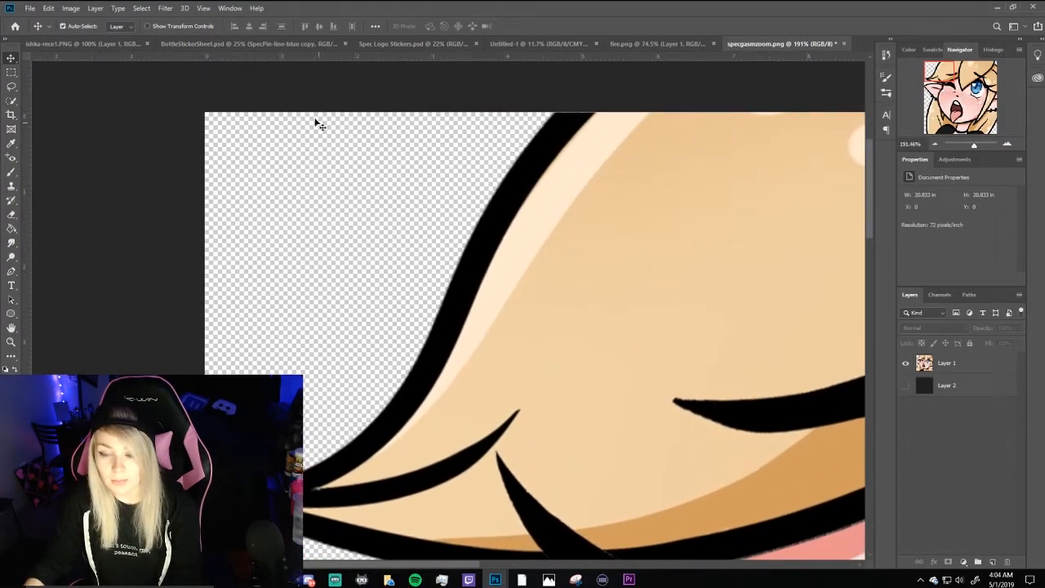
{"action": "scroll", "coordinate": [318, 237], "scroll_direction": "down", "scroll_amount": 5}
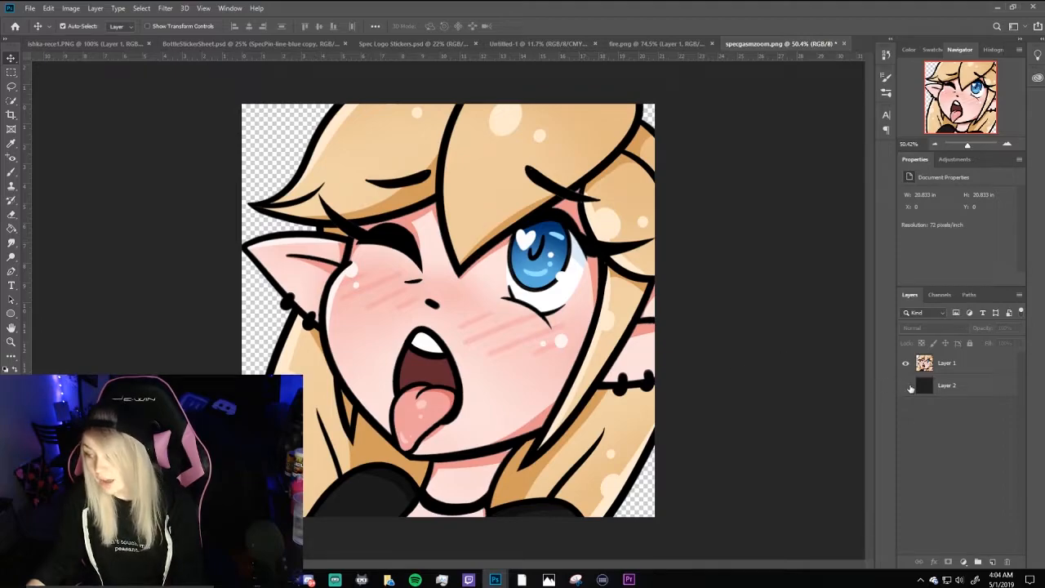
{"action": "left_click", "coordinate": [906, 386]}
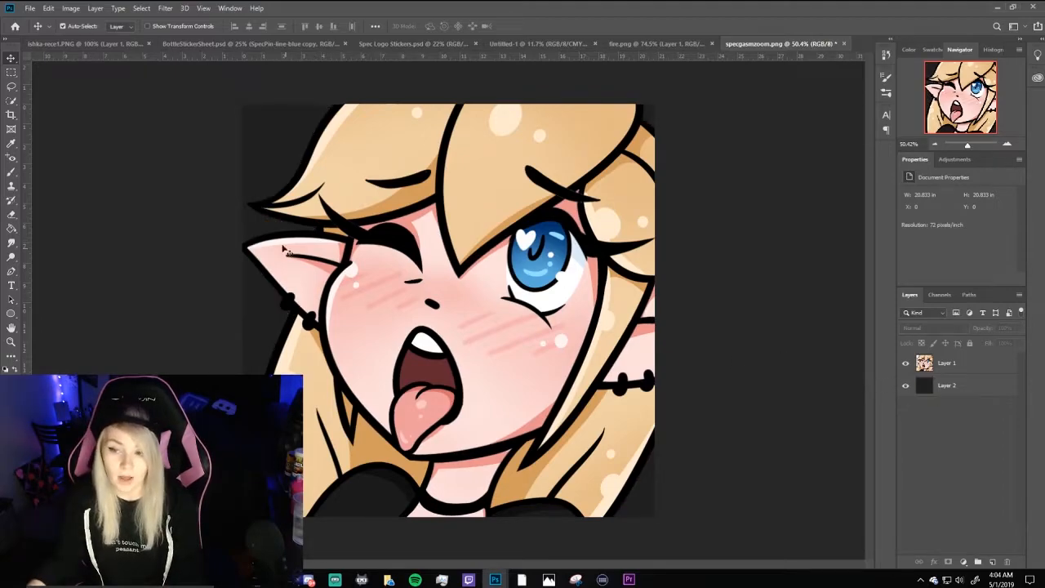
{"action": "scroll", "coordinate": [284, 251], "scroll_direction": "up", "scroll_amount": 2}
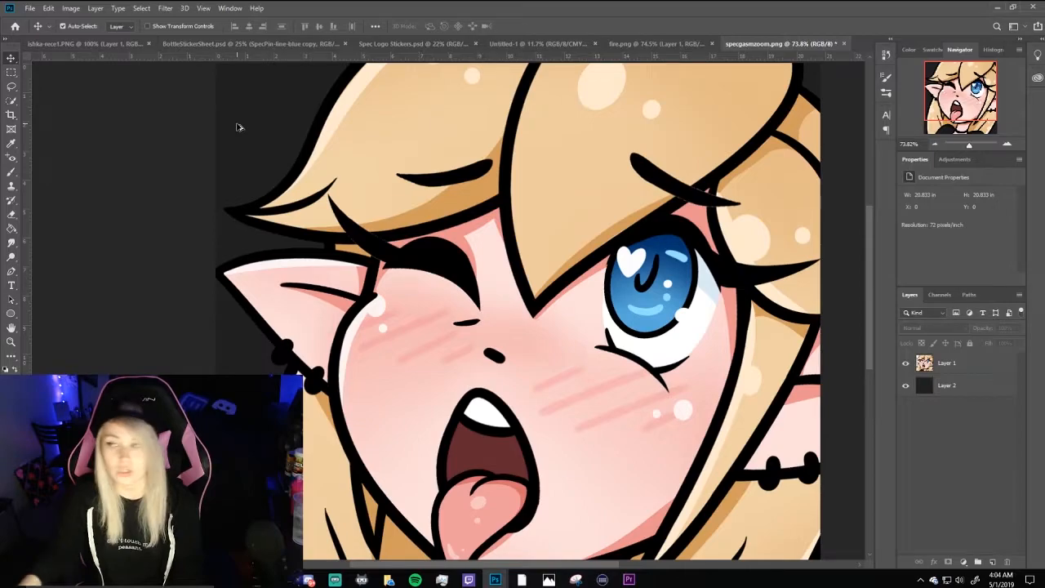
{"action": "scroll", "coordinate": [237, 128], "scroll_direction": "down", "scroll_amount": 3}
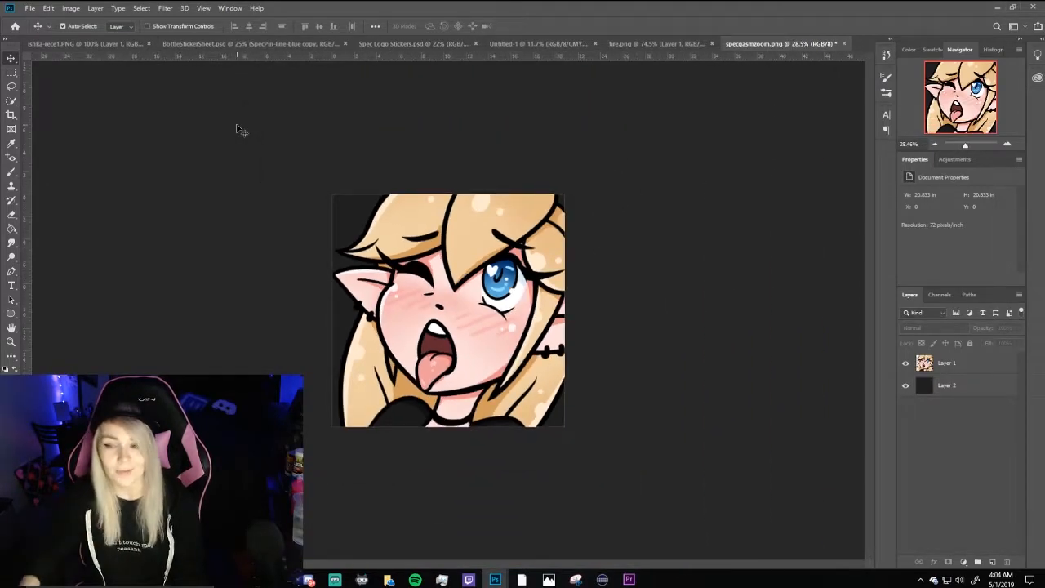
{"action": "scroll", "coordinate": [237, 127], "scroll_direction": "up", "scroll_amount": 3}
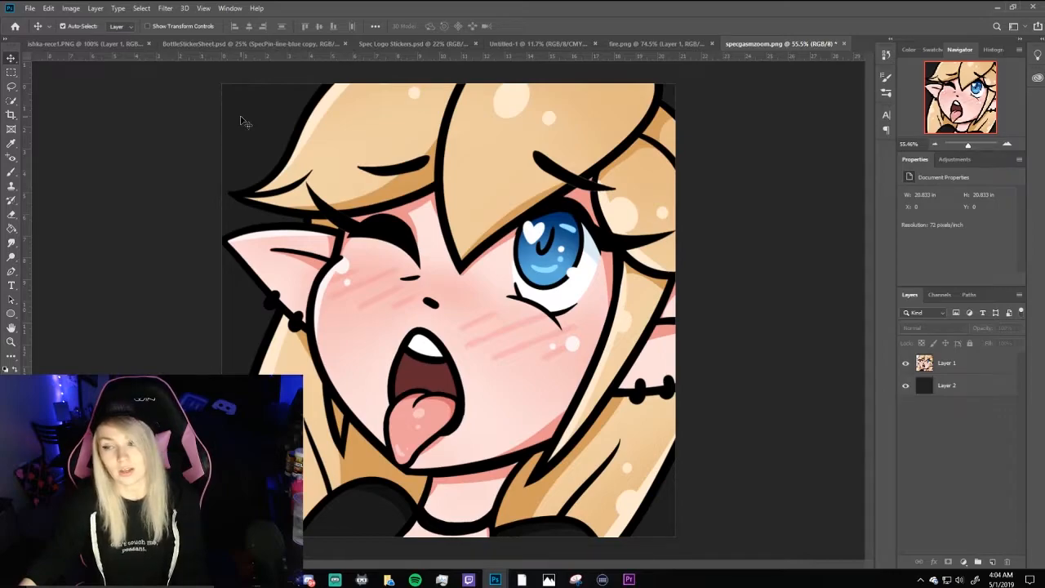
{"action": "scroll", "coordinate": [164, 93], "scroll_direction": "up", "scroll_amount": 3}
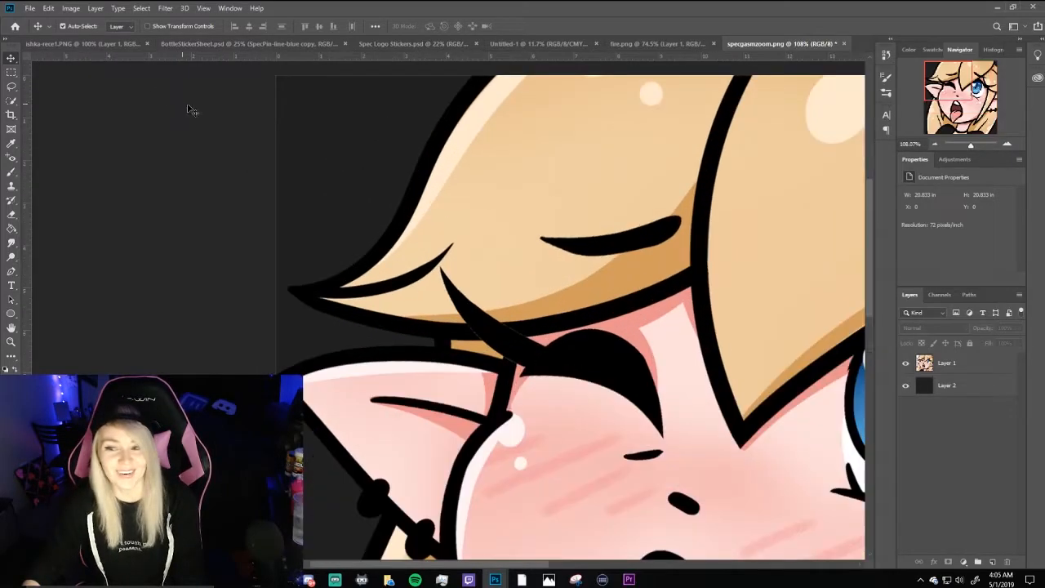
{"action": "scroll", "coordinate": [352, 140], "scroll_direction": "up", "scroll_amount": 2}
{"action": "scroll", "coordinate": [352, 140], "scroll_direction": "down", "scroll_amount": 3}
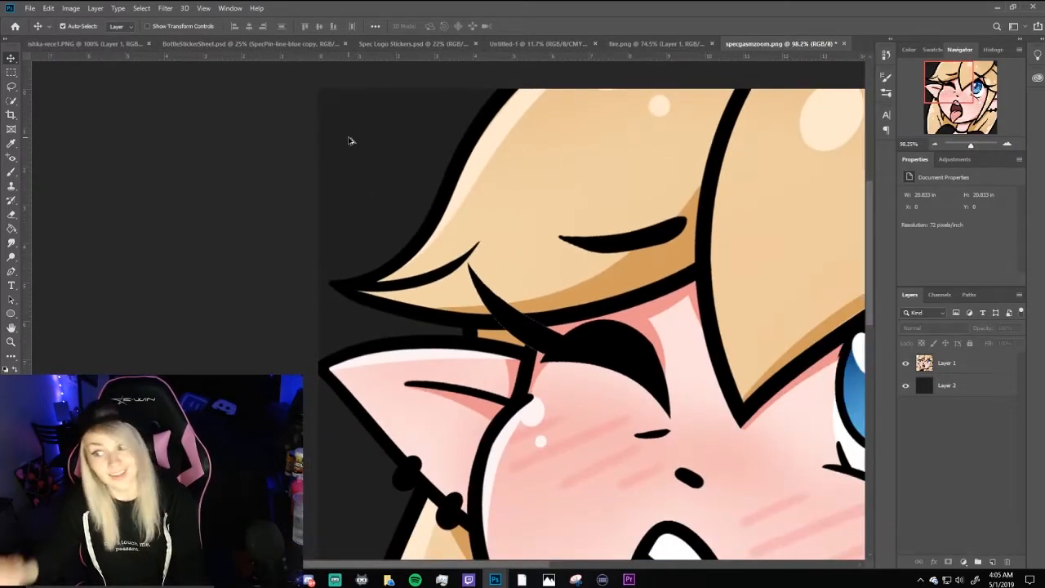
{"action": "scroll", "coordinate": [352, 140], "scroll_direction": "down", "scroll_amount": 3}
{"action": "scroll", "coordinate": [228, 235], "scroll_direction": "up", "scroll_amount": 3}
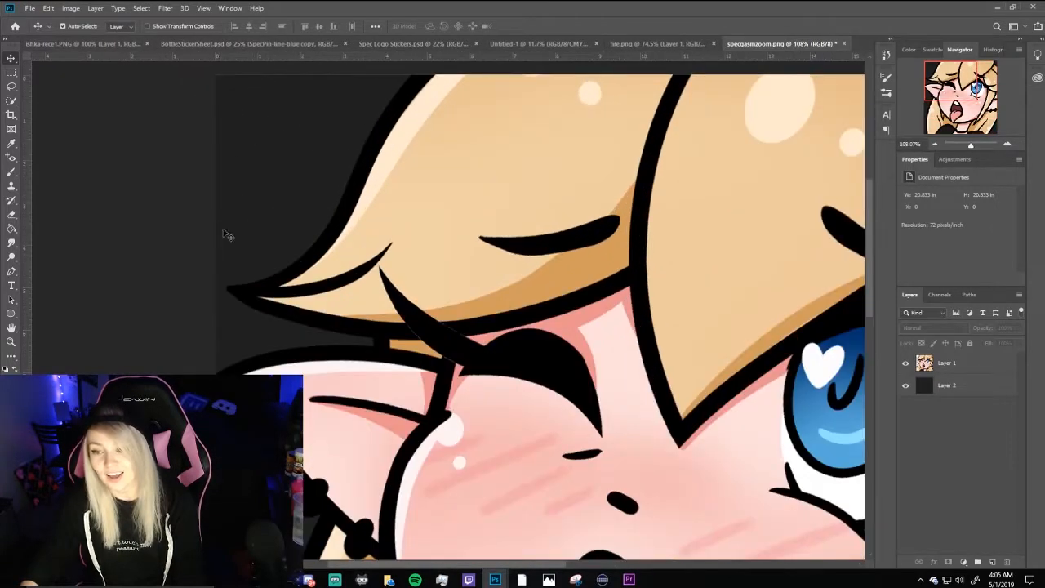
{"action": "left_click_drag", "start_coordinate": [286, 348], "coordinate": [222, 94]}
{"action": "left_click_drag", "start_coordinate": [495, 506], "coordinate": [1, 577]}
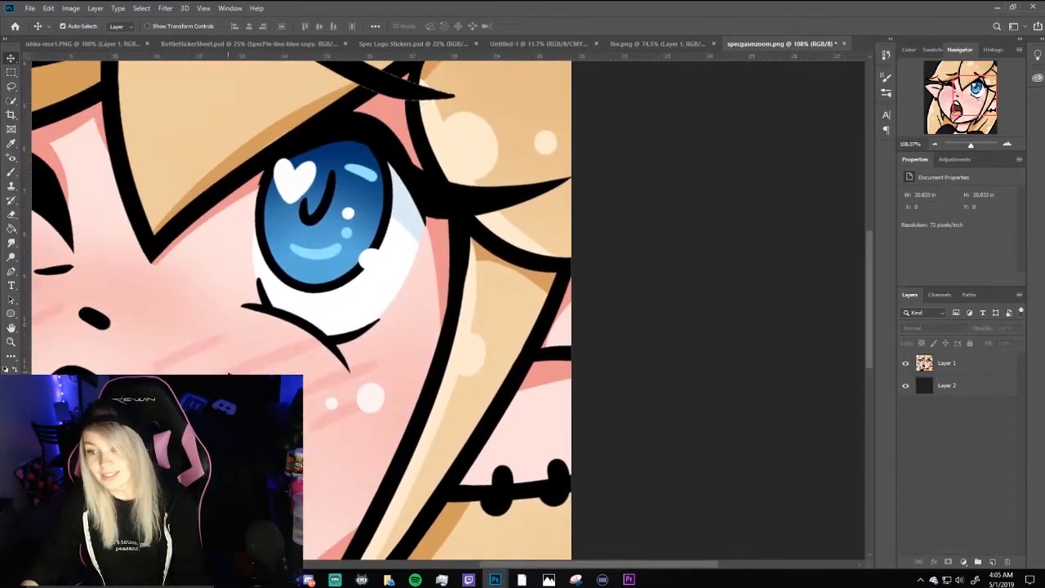
{"action": "scroll", "coordinate": [290, 364], "scroll_direction": "down", "scroll_amount": 3}
{"action": "left_click", "coordinate": [906, 385]}
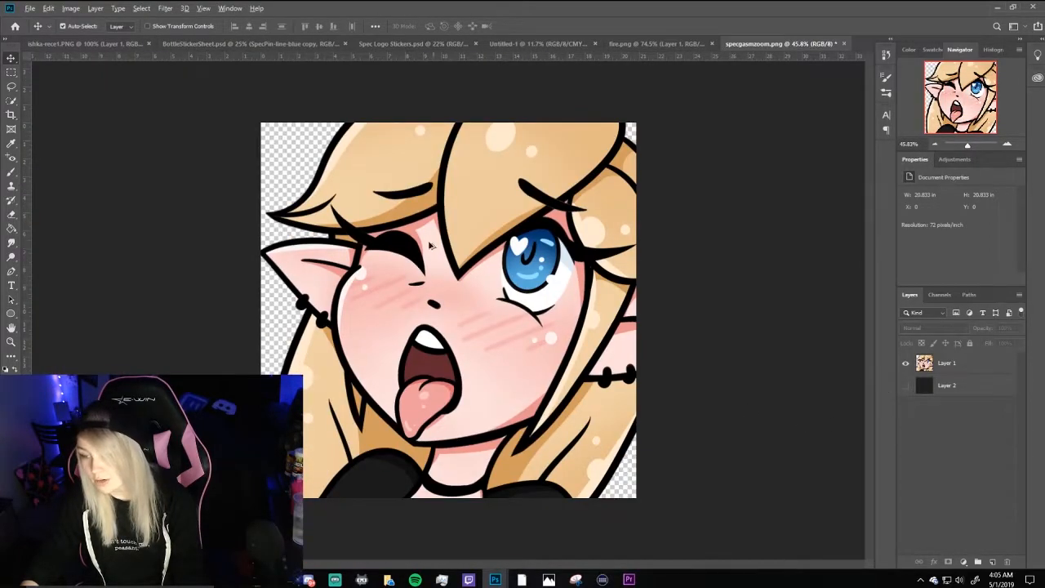
{"action": "scroll", "coordinate": [445, 304], "scroll_direction": "down", "scroll_amount": 2}
{"action": "scroll", "coordinate": [437, 292], "scroll_direction": "up", "scroll_amount": 4}
{"action": "scroll", "coordinate": [319, 158], "scroll_direction": "down", "scroll_amount": 3}
{"action": "scroll", "coordinate": [391, 158], "scroll_direction": "up", "scroll_amount": 1}
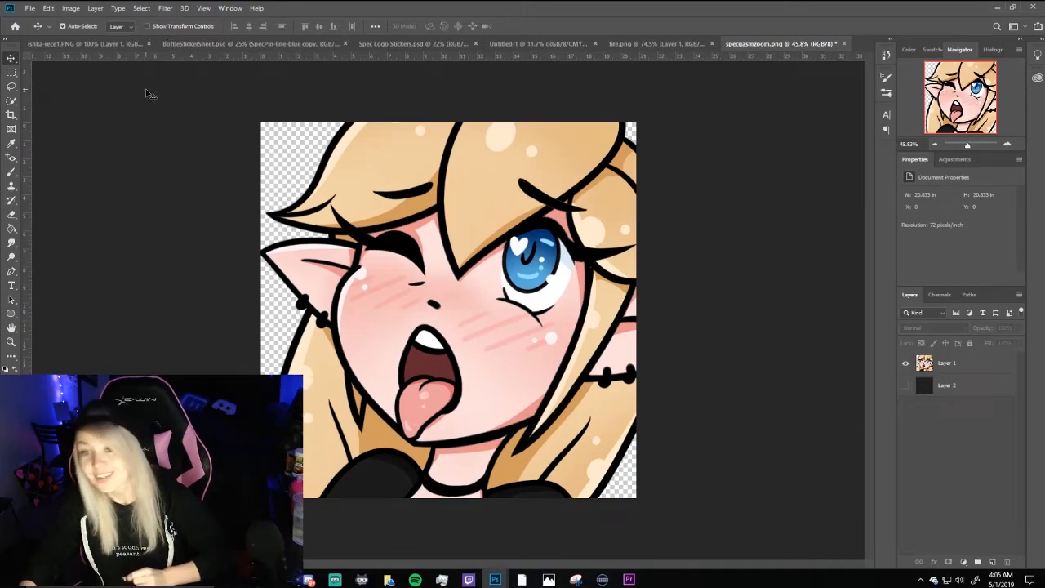
Review the emote's width, height and units in the Image Size settings, keeping Pixels as the unit.
{"action": "left_click", "coordinate": [71, 8]}
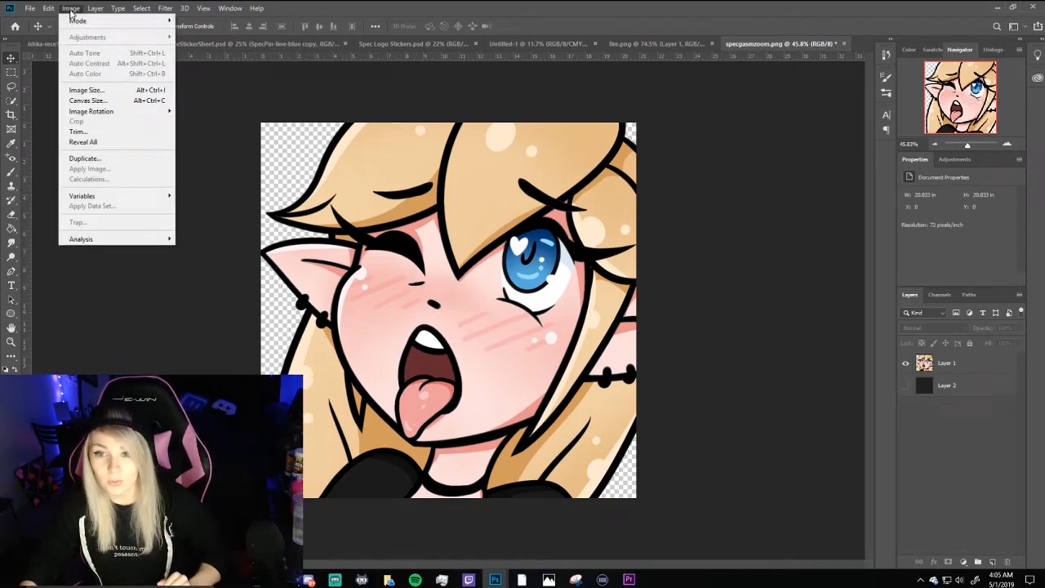
{"action": "left_click", "coordinate": [86, 90]}
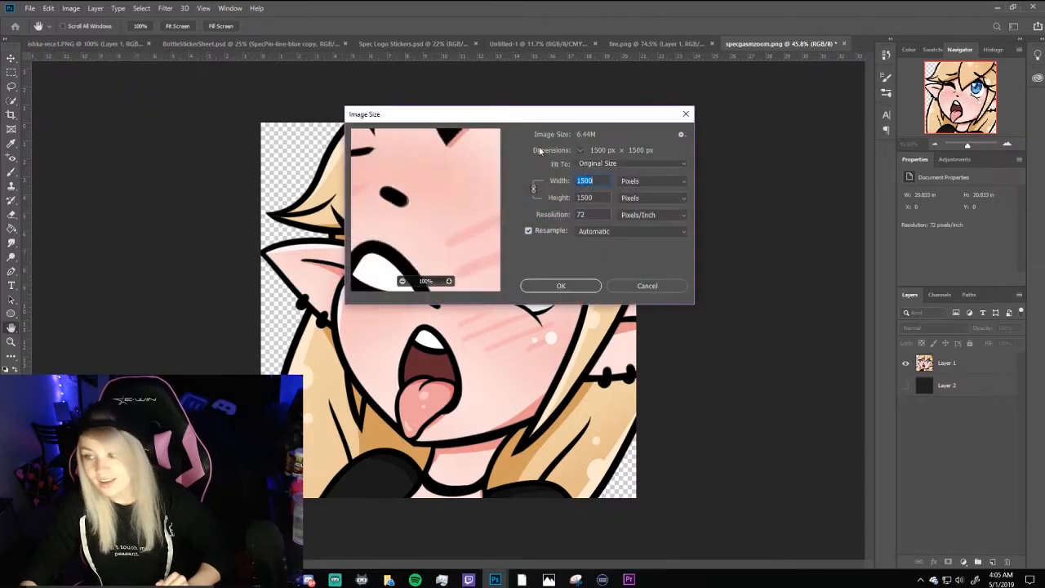
{"action": "left_click", "coordinate": [599, 199]}
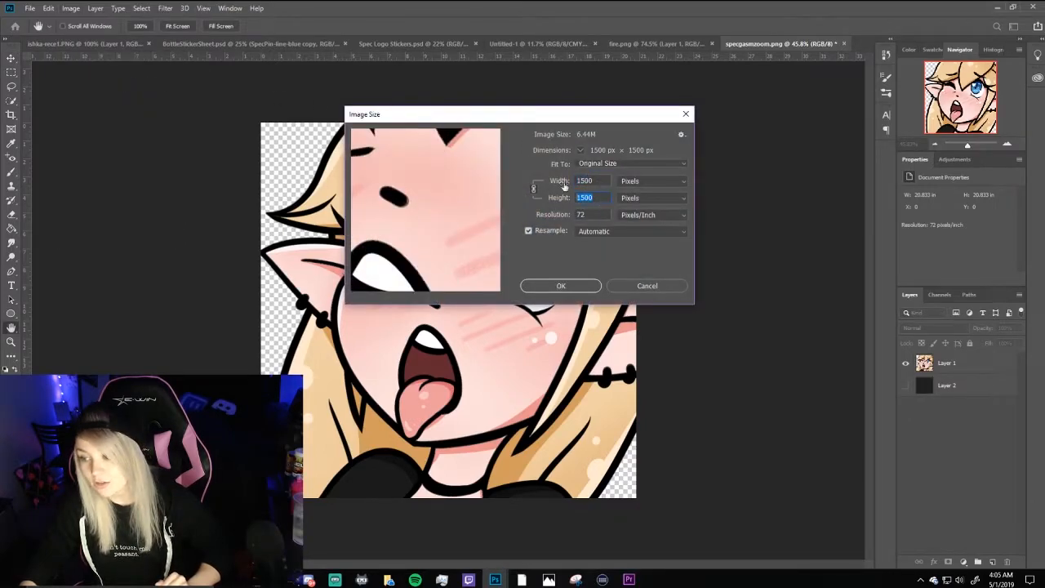
{"action": "left_click", "coordinate": [673, 182]}
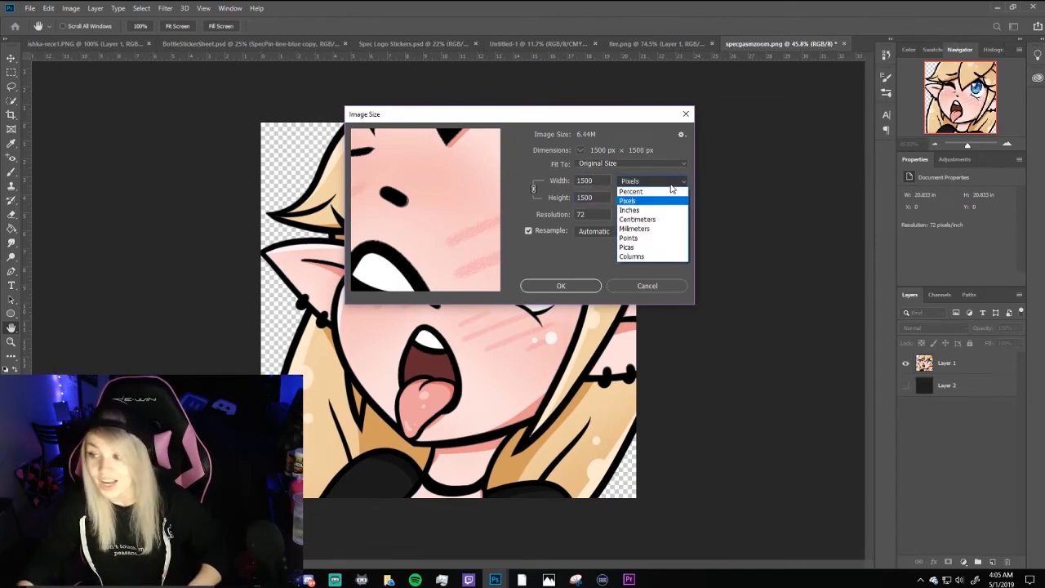
{"action": "left_click", "coordinate": [663, 202]}
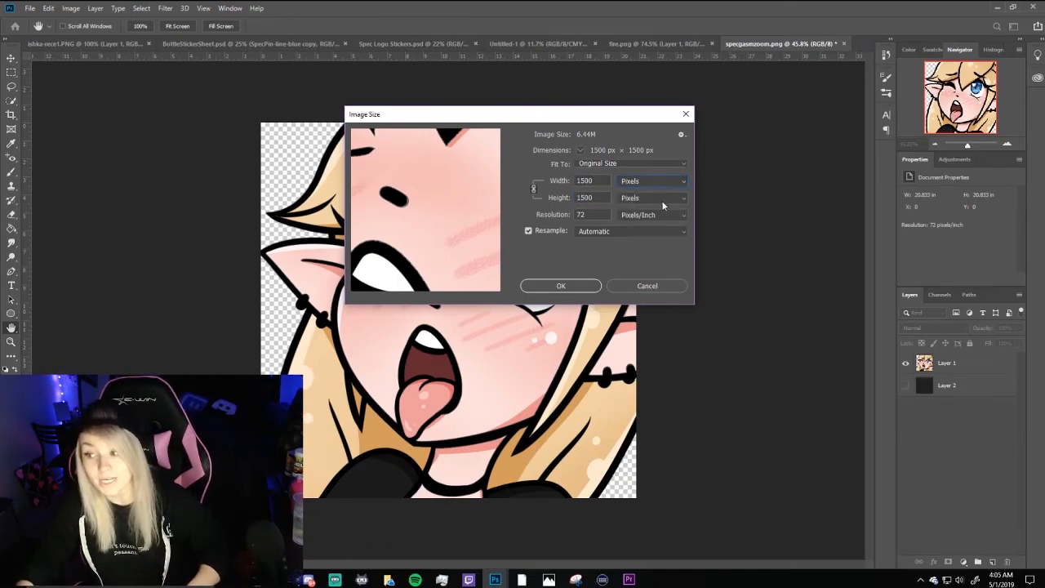
{"action": "left_click", "coordinate": [561, 285]}
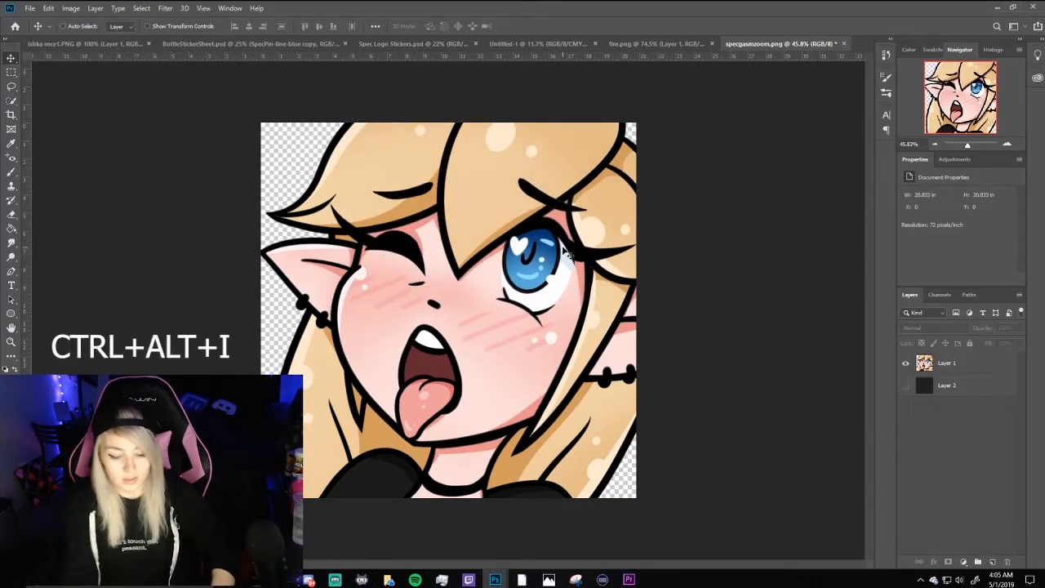
Resize the emote image to 112 × 112 pixels.
{"action": "key", "text": "ctrl+alt+i"}
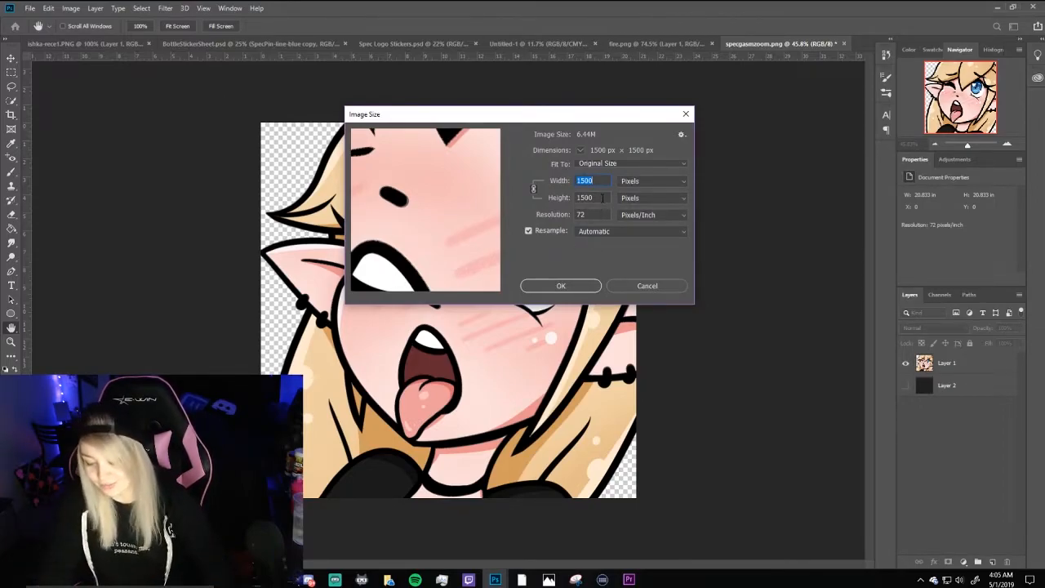
{"action": "type", "text": "112"}
{"action": "key", "text": "Return"}
{"action": "scroll", "coordinate": [455, 294], "scroll_direction": "up", "scroll_amount": 8}
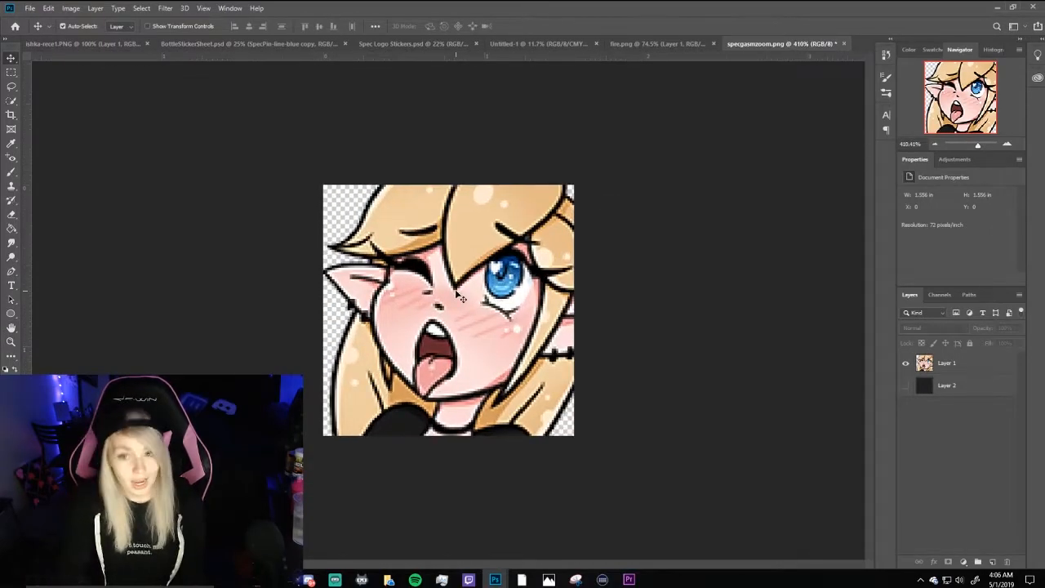
Quick-export the resized emote as a PNG named specgasm112 in the NewEmotes folder.
{"action": "left_click", "coordinate": [30, 10]}
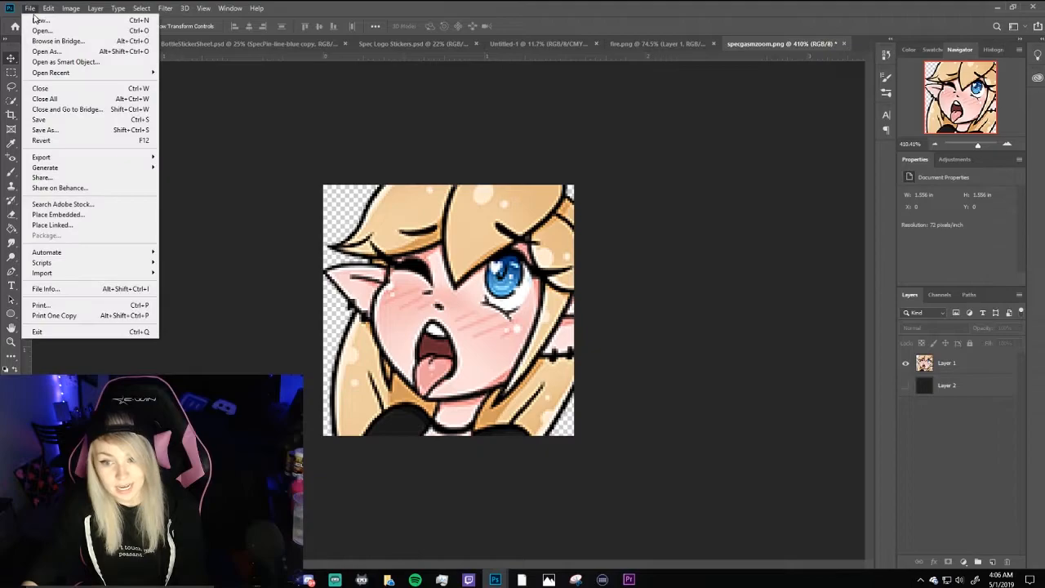
{"action": "mouse_move", "coordinate": [79, 158]}
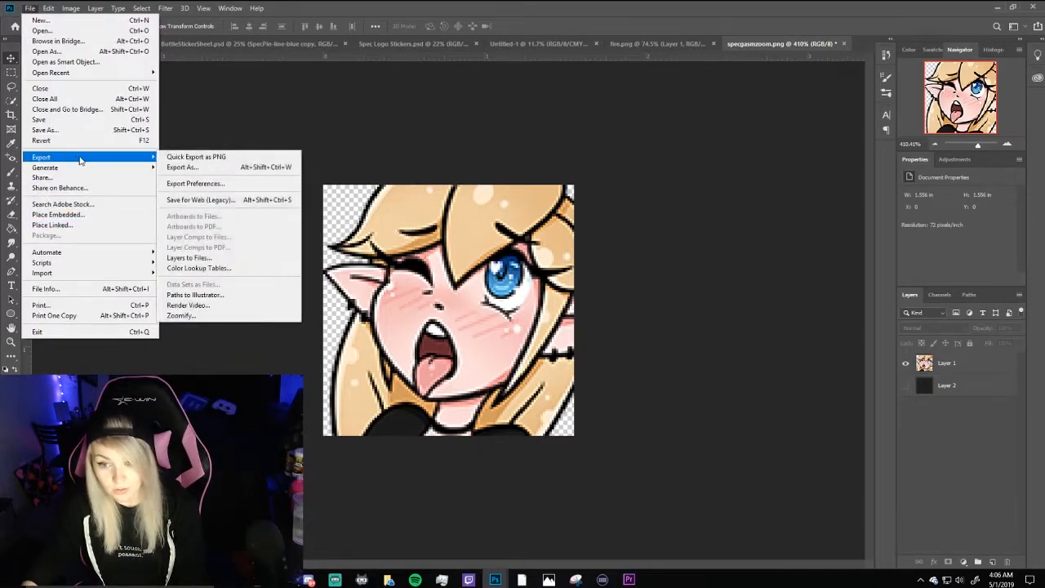
{"action": "left_click", "coordinate": [214, 157]}
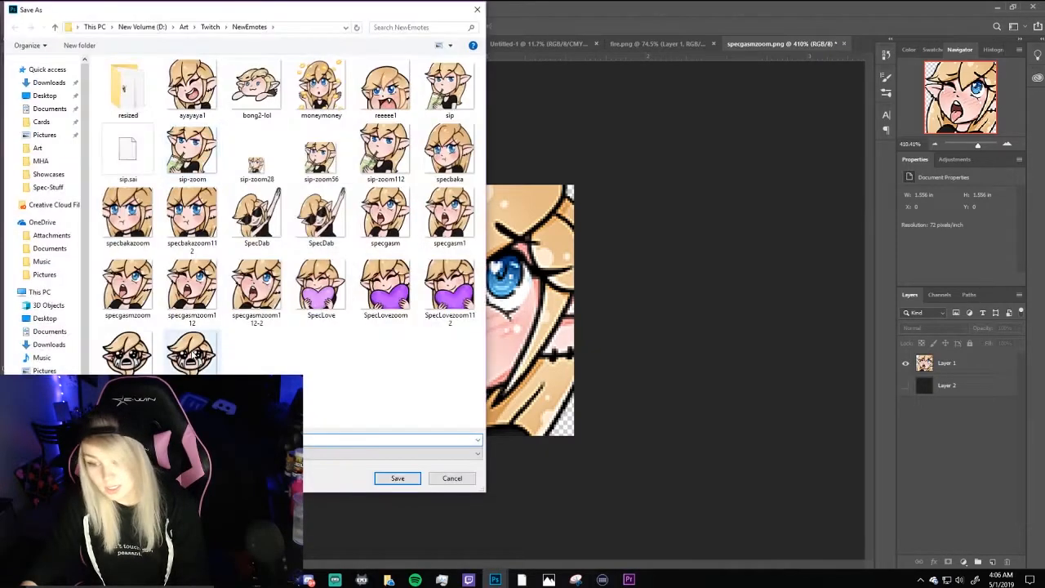
{"action": "type", "text": "spec"}
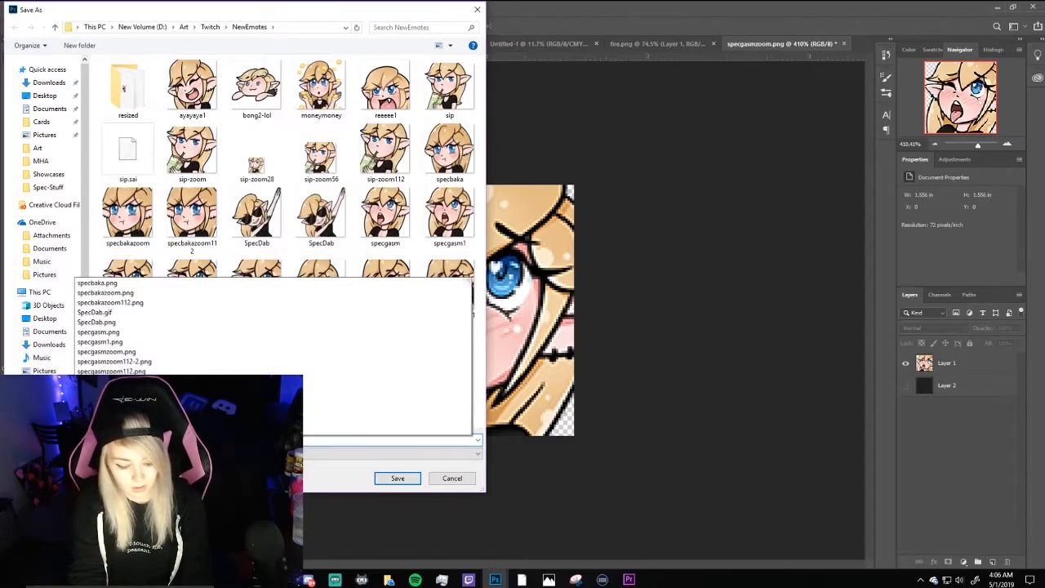
{"action": "type", "text": "gasm112"}
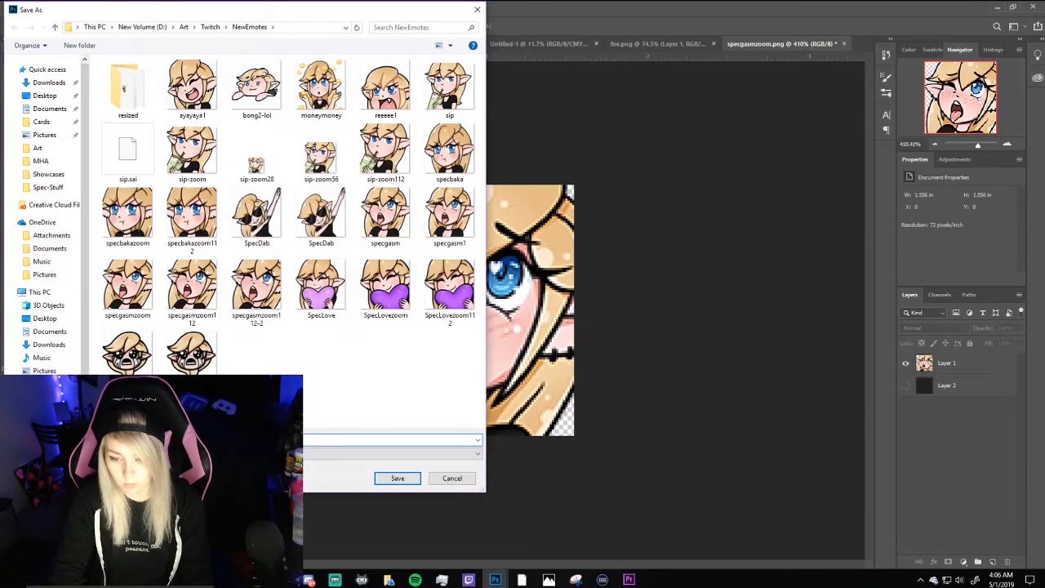
{"action": "key", "text": "Return"}
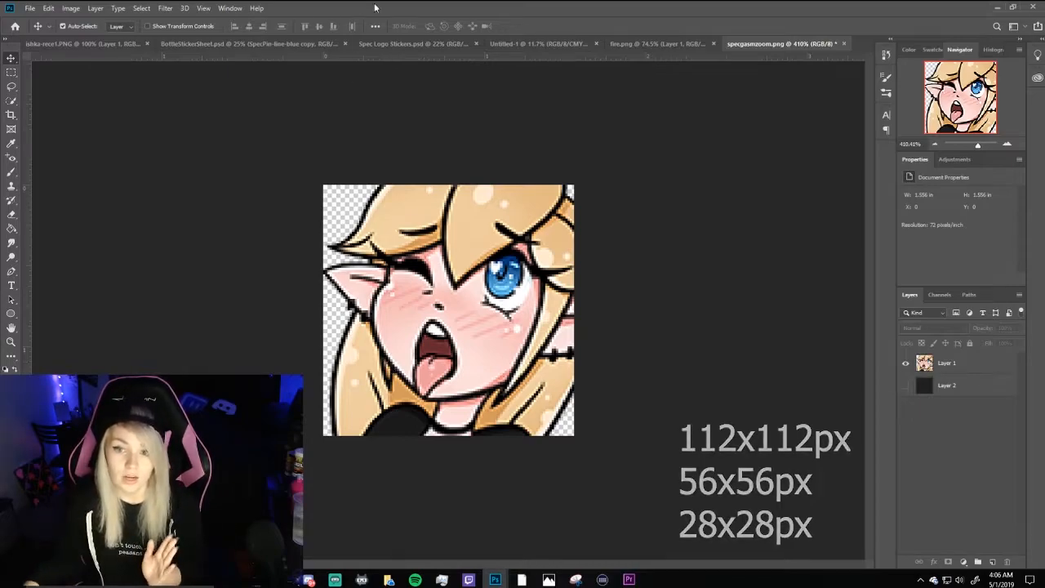
{"action": "left_click", "coordinate": [30, 8]}
{"action": "mouse_move", "coordinate": [117, 158]}
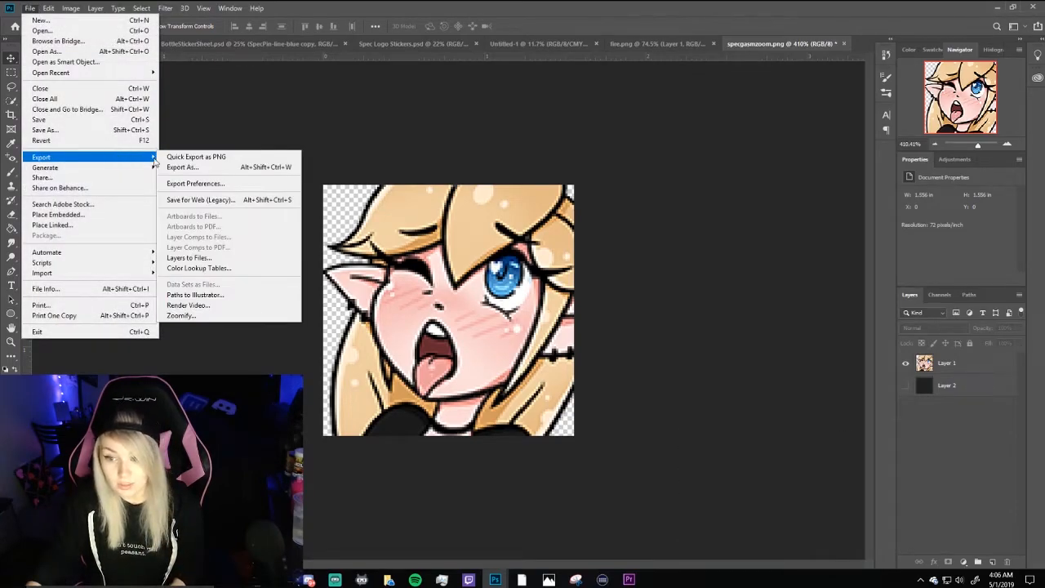
{"action": "left_click", "coordinate": [214, 168]}
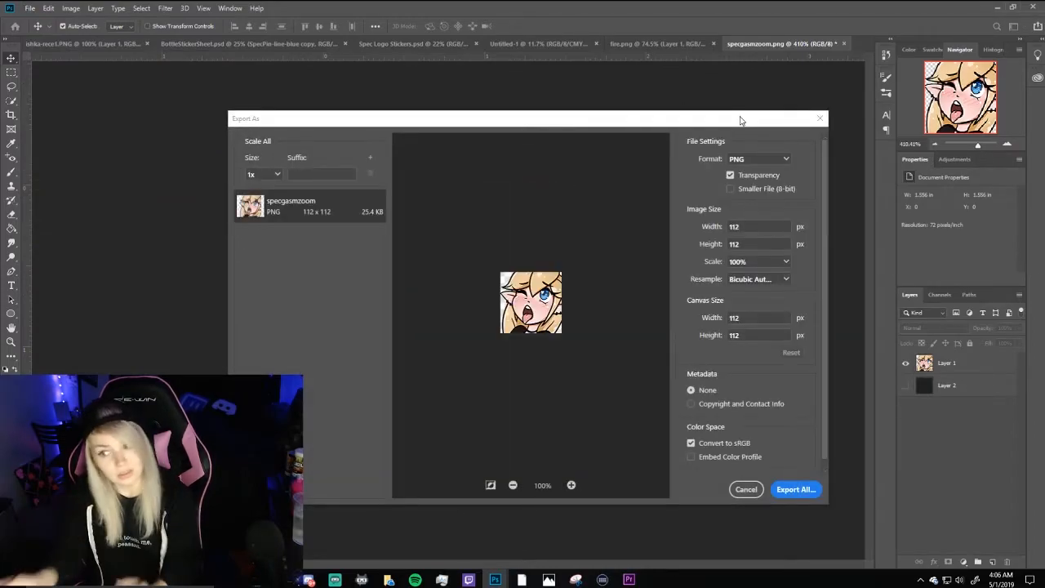
{"action": "left_click", "coordinate": [818, 120]}
Start Export As for the emote and add two more export sizes, 0.5x and 0.75x, alongside the 1x size.
{"action": "key", "text": "ctrl+alt+shift+w"}
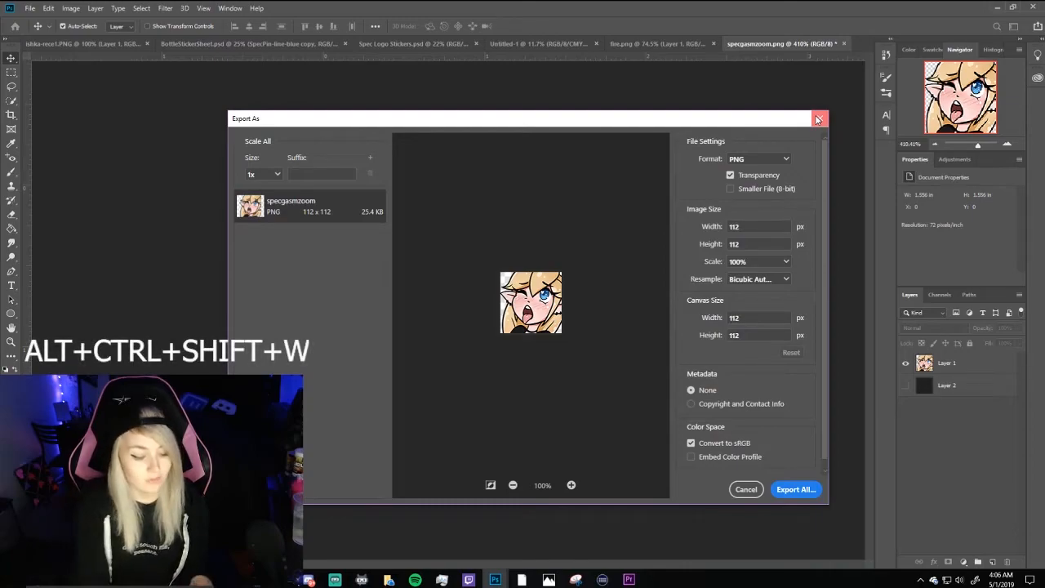
{"action": "left_click", "coordinate": [370, 158]}
{"action": "left_click", "coordinate": [371, 160]}
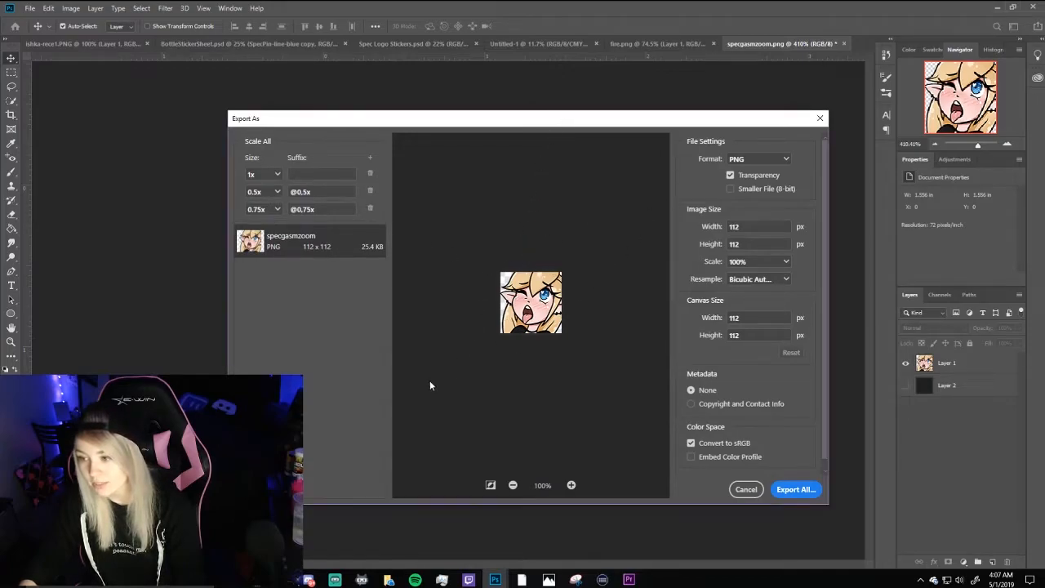
{"action": "left_click_drag", "start_coordinate": [523, 122], "coordinate": [523, 51]}
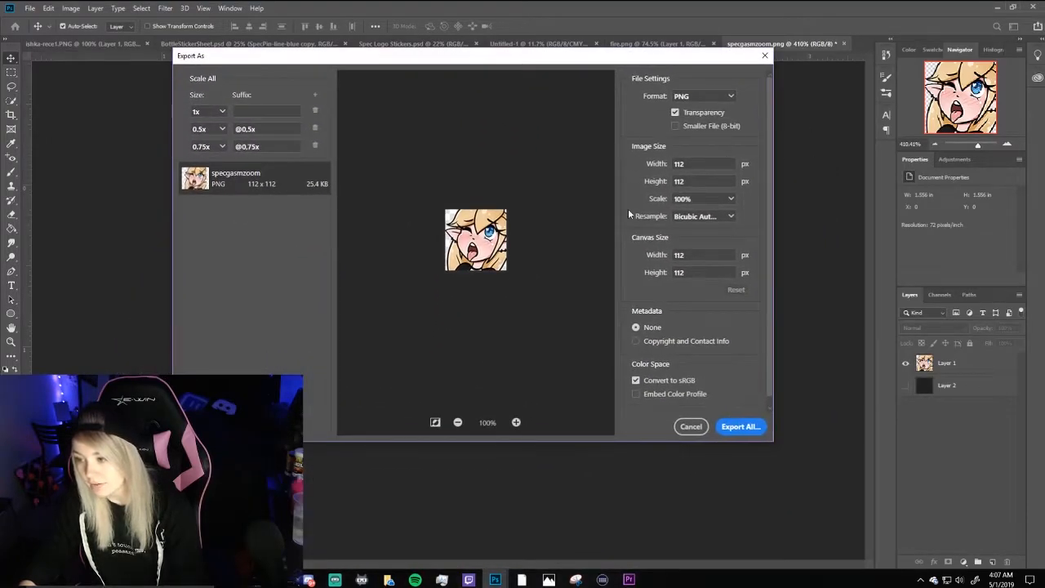
Set the file name suffixes of the three export sizes to 112, 56 and 28, in that order.
{"action": "left_click", "coordinate": [237, 111]}
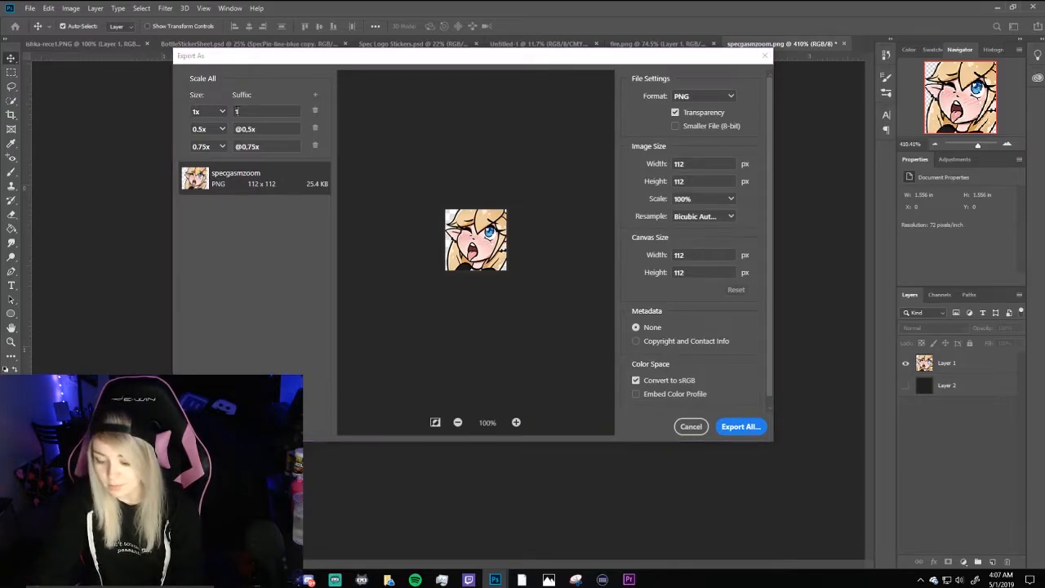
{"action": "left_click", "coordinate": [255, 132]}
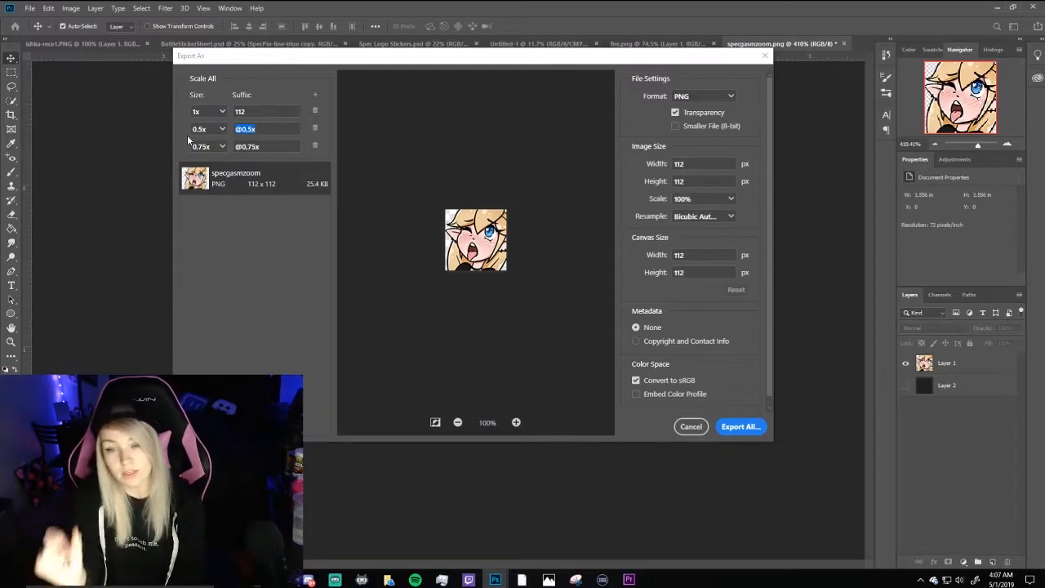
{"action": "type", "text": "56"}
{"action": "type", "text": "28"}
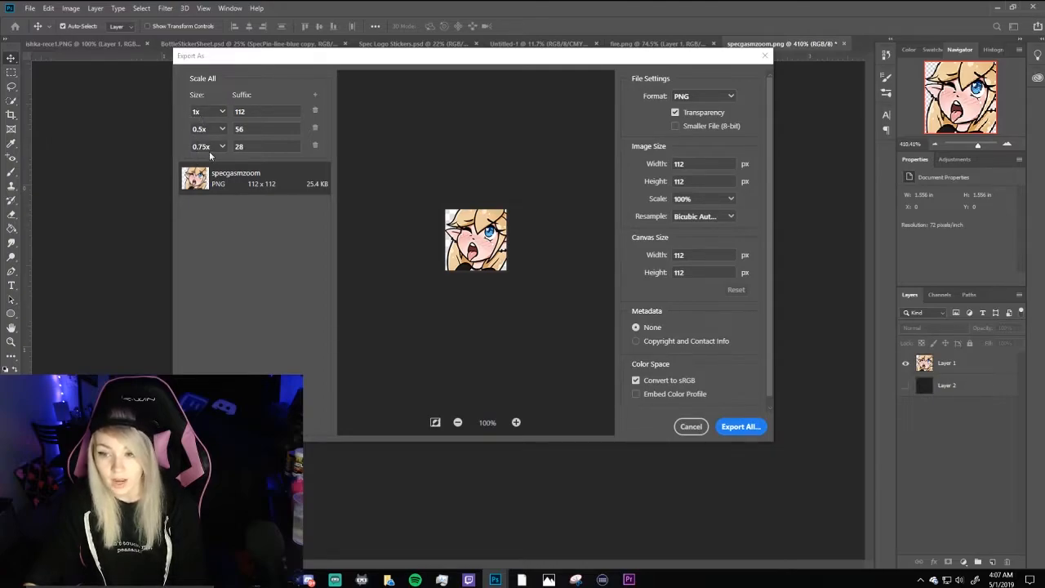
Change the scale of the size with suffix 28 to 0.25x and export all three PNG sizes to the NewEmotes folder.
{"action": "left_click", "coordinate": [221, 149]}
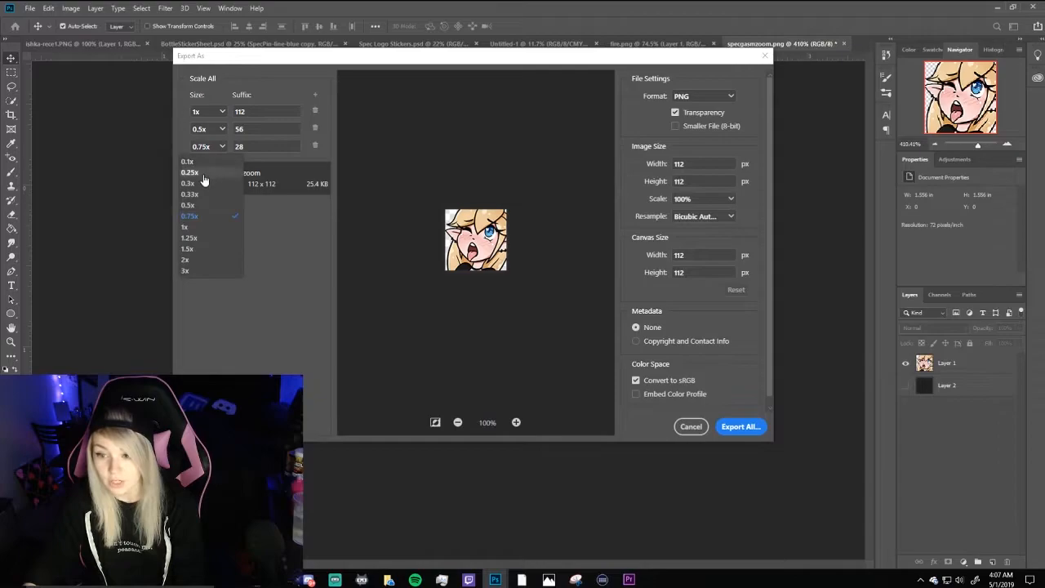
{"action": "left_click", "coordinate": [189, 173]}
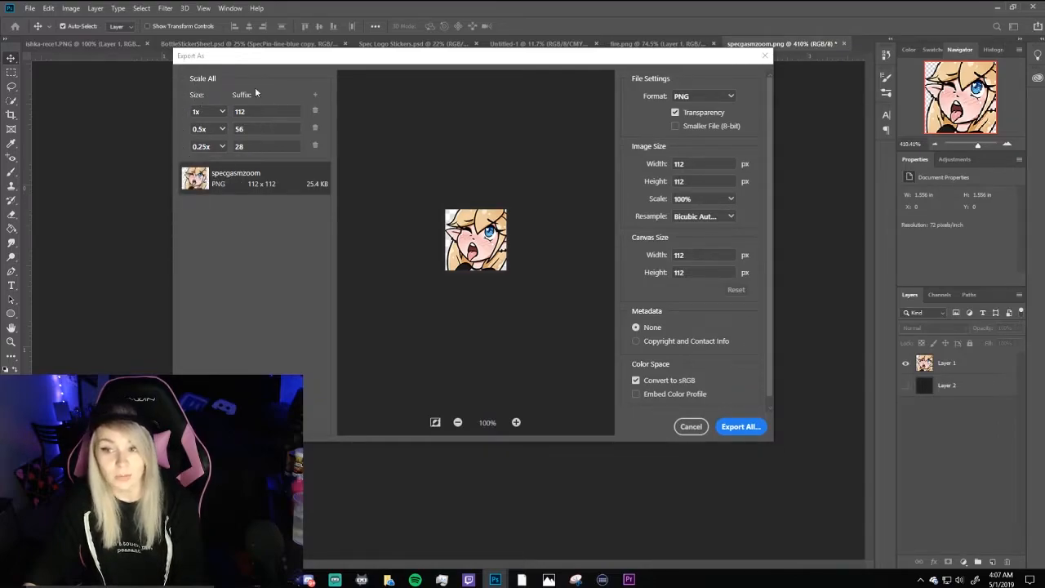
{"action": "left_click_drag", "start_coordinate": [245, 56], "coordinate": [247, 57]}
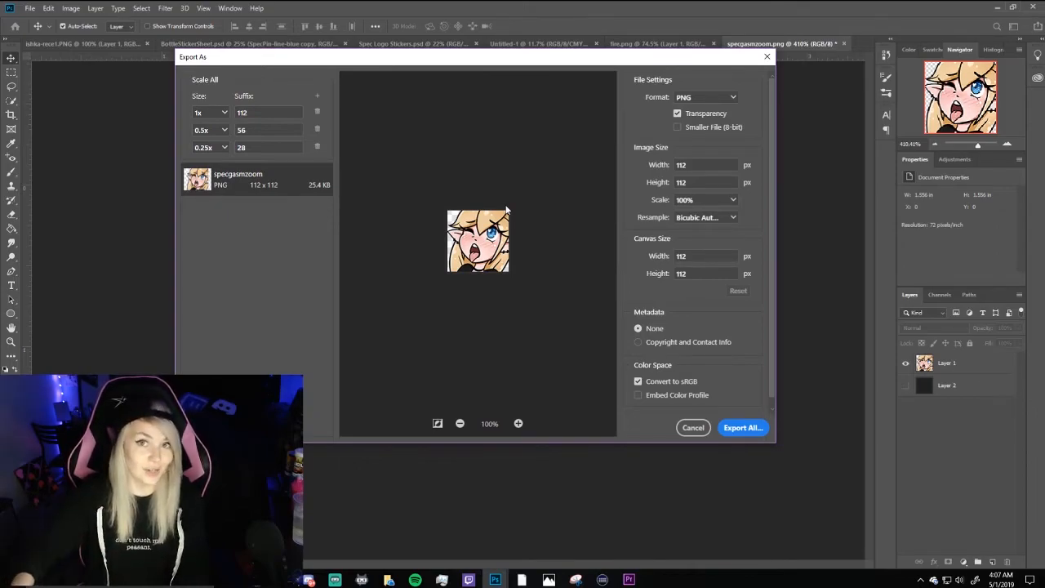
{"action": "left_click", "coordinate": [739, 434]}
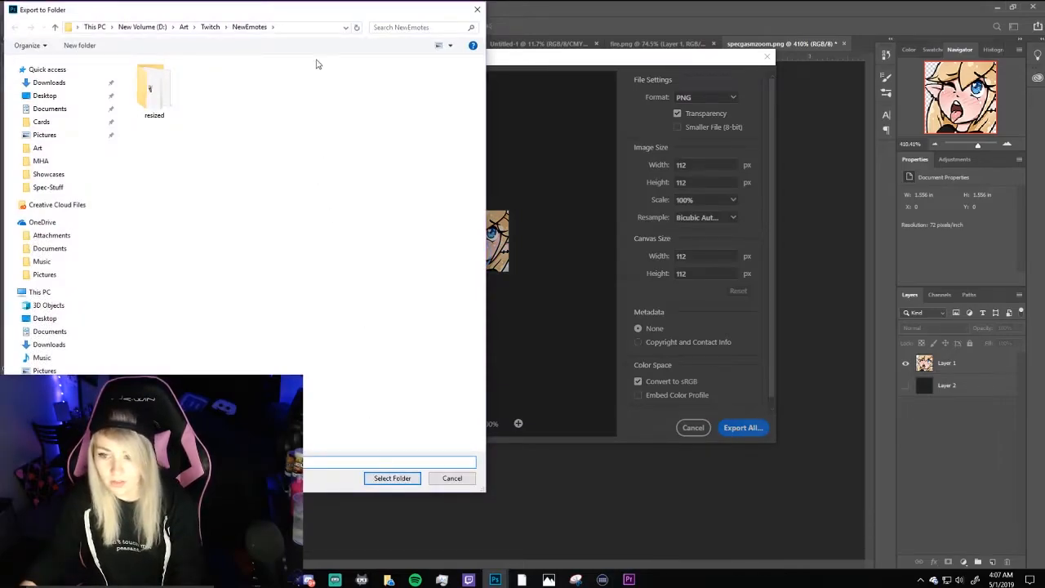
{"action": "left_click", "coordinate": [385, 478]}
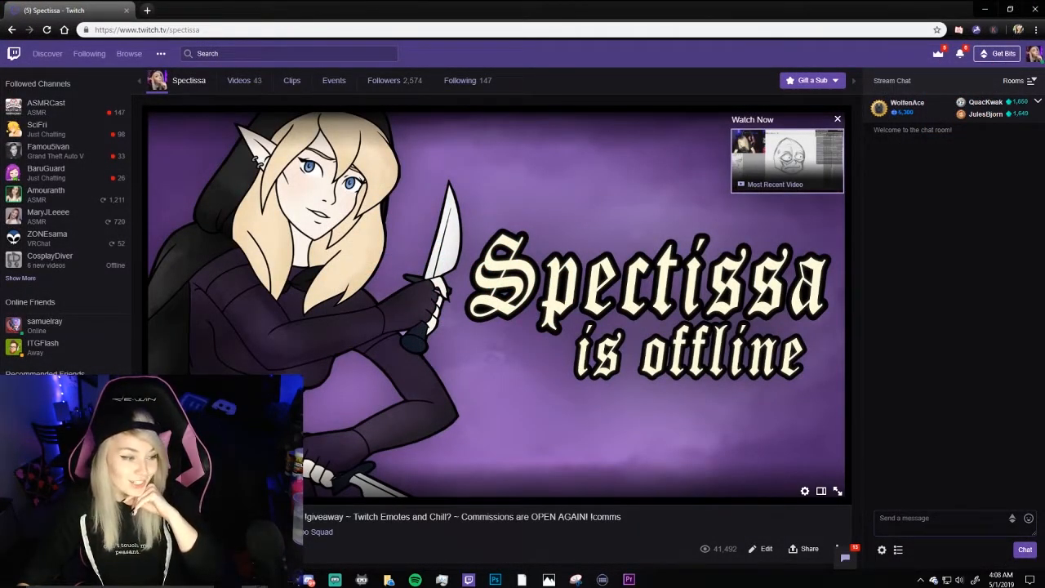
On Twitch in the browser, go through the Creator Dashboard's Affiliate settings to the subscription Emotes Settings.
{"action": "left_click", "coordinate": [1036, 54]}
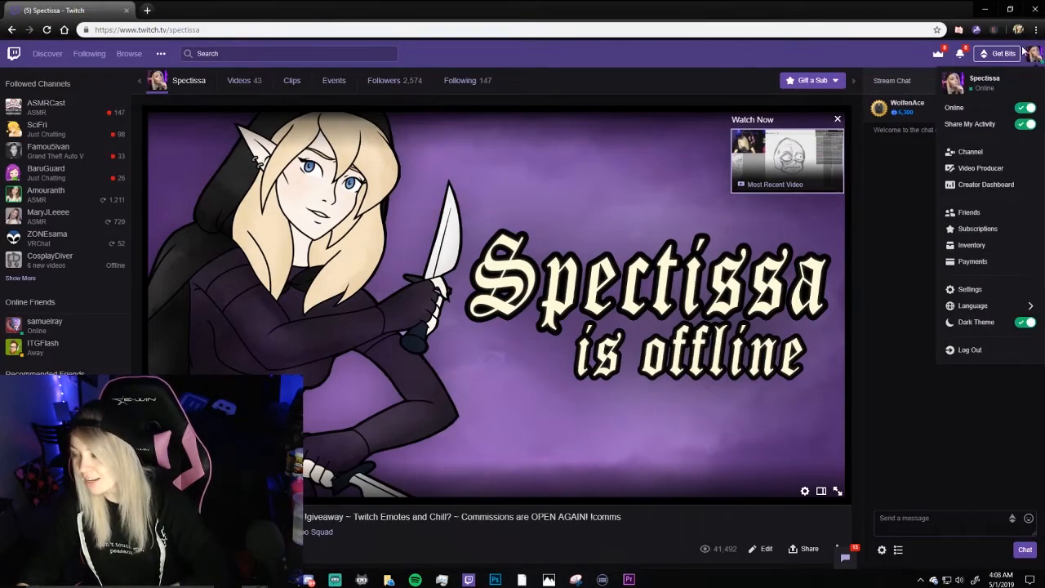
{"action": "left_click", "coordinate": [993, 184]}
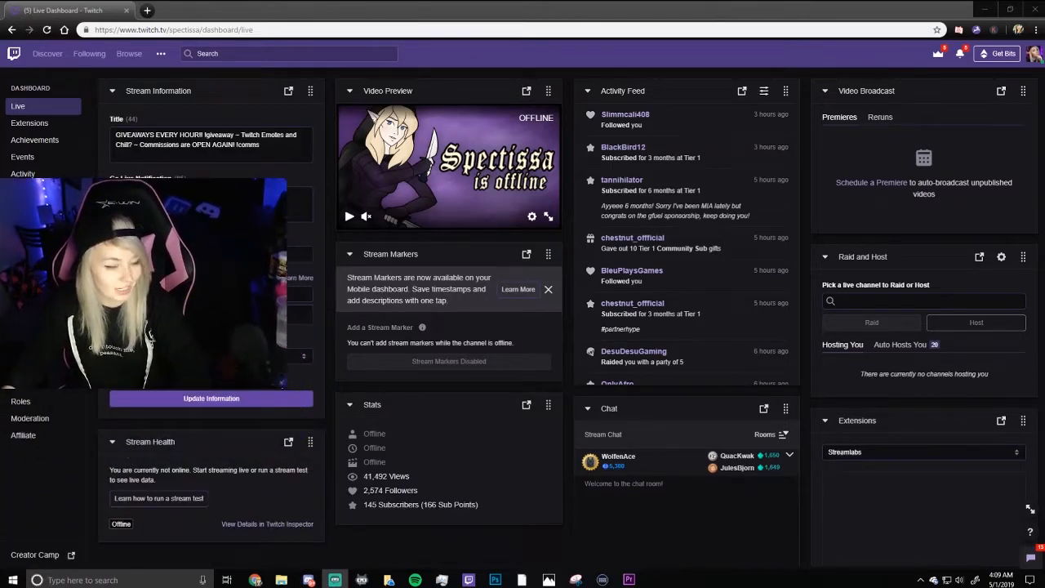
{"action": "left_click", "coordinate": [30, 438]}
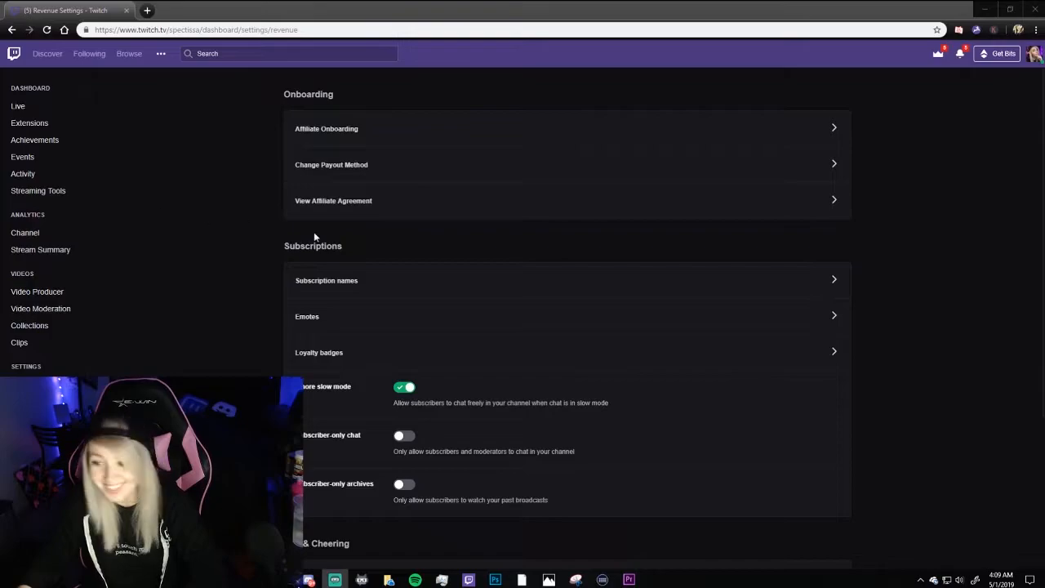
{"action": "left_click", "coordinate": [303, 317]}
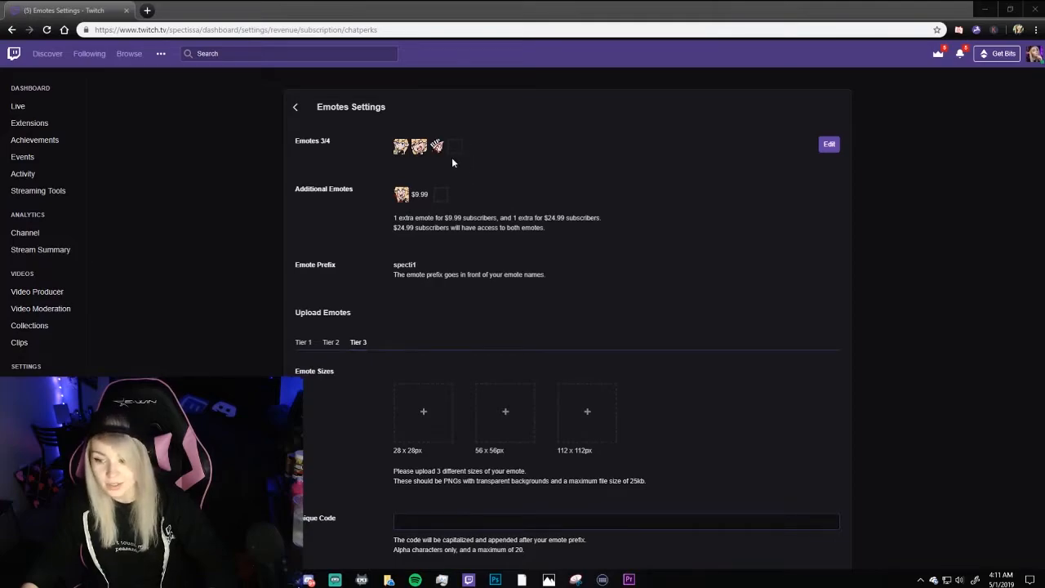
Examine the upload requirements for Tier 1, Tier 2 and Tier 3 emotes, including the note on swapping a Tier 2 emote.
{"action": "scroll", "coordinate": [416, 147], "scroll_direction": "down", "scroll_amount": 2}
{"action": "left_click", "coordinate": [331, 235]}
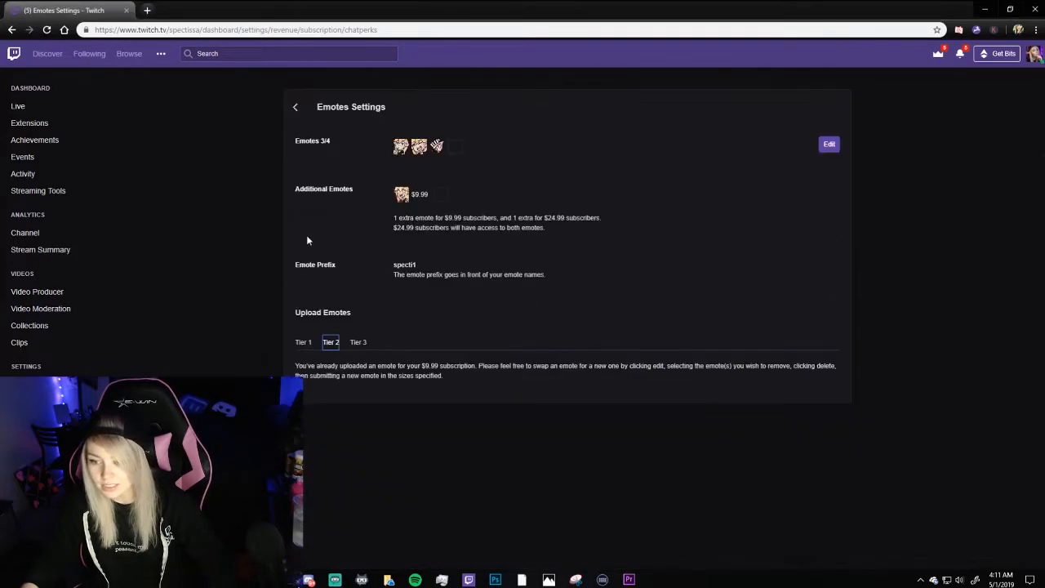
{"action": "left_click", "coordinate": [303, 342]}
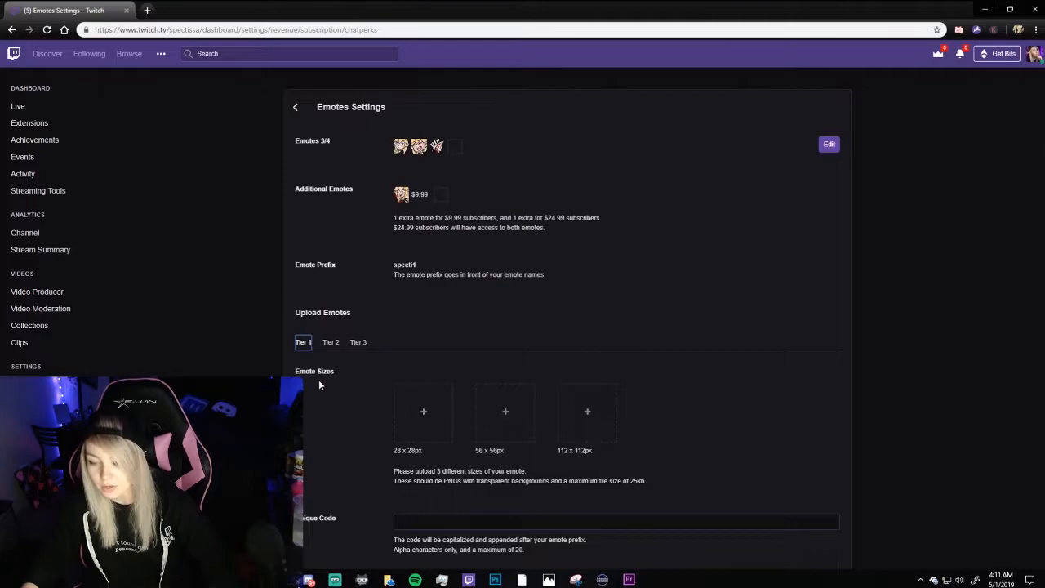
{"action": "scroll", "coordinate": [445, 295], "scroll_direction": "down", "scroll_amount": 2}
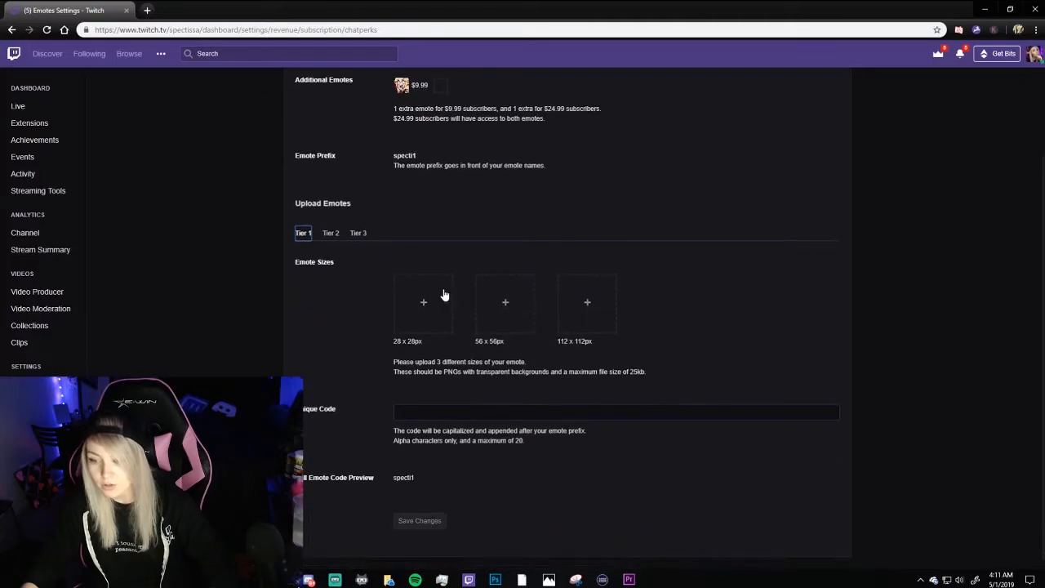
{"action": "scroll", "coordinate": [346, 362], "scroll_direction": "up", "scroll_amount": 2}
{"action": "left_click", "coordinate": [358, 342]}
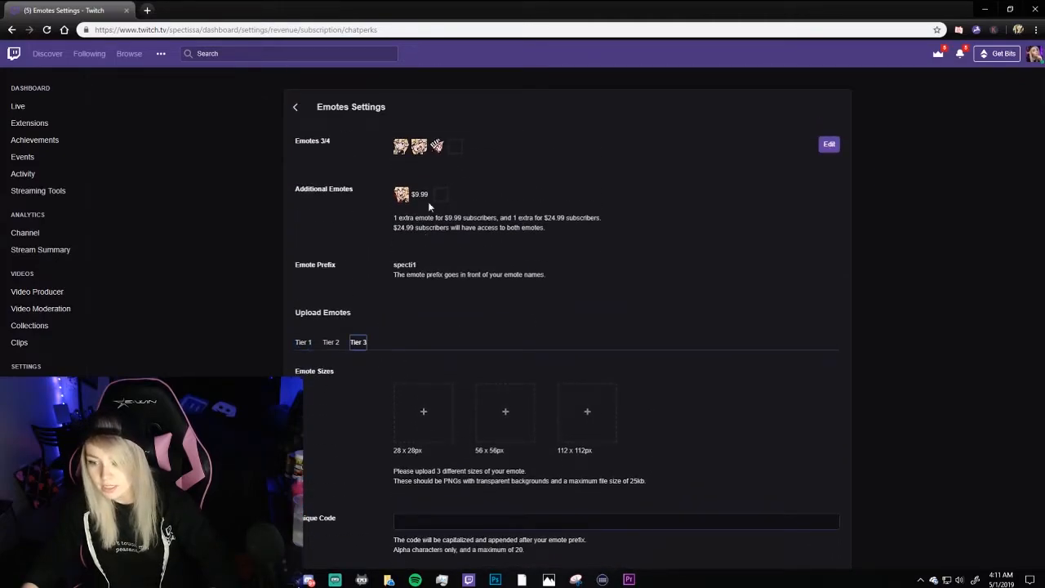
{"action": "left_click", "coordinate": [331, 342]}
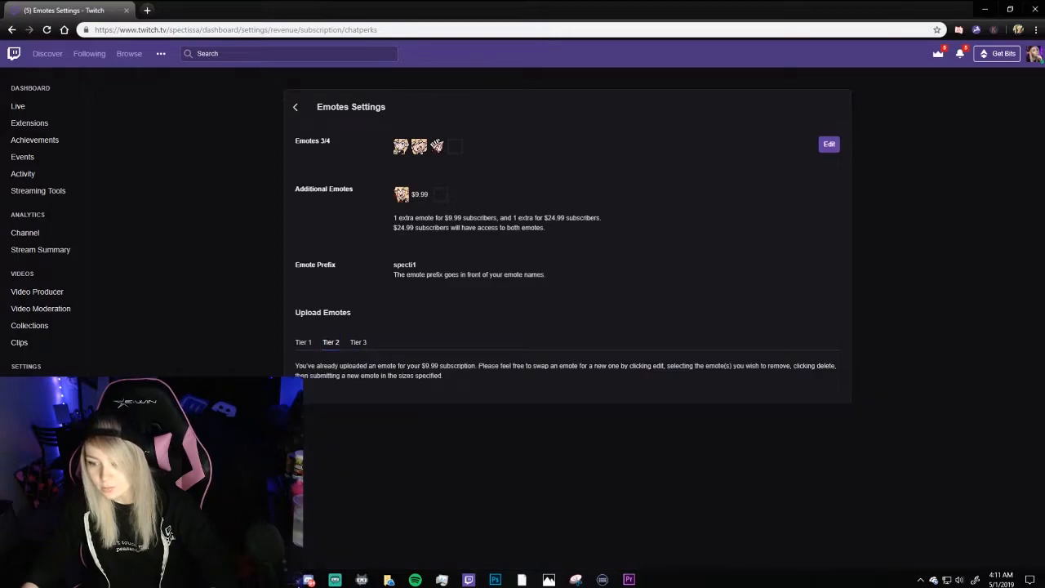
{"action": "left_click_drag", "start_coordinate": [448, 377], "coordinate": [276, 368]}
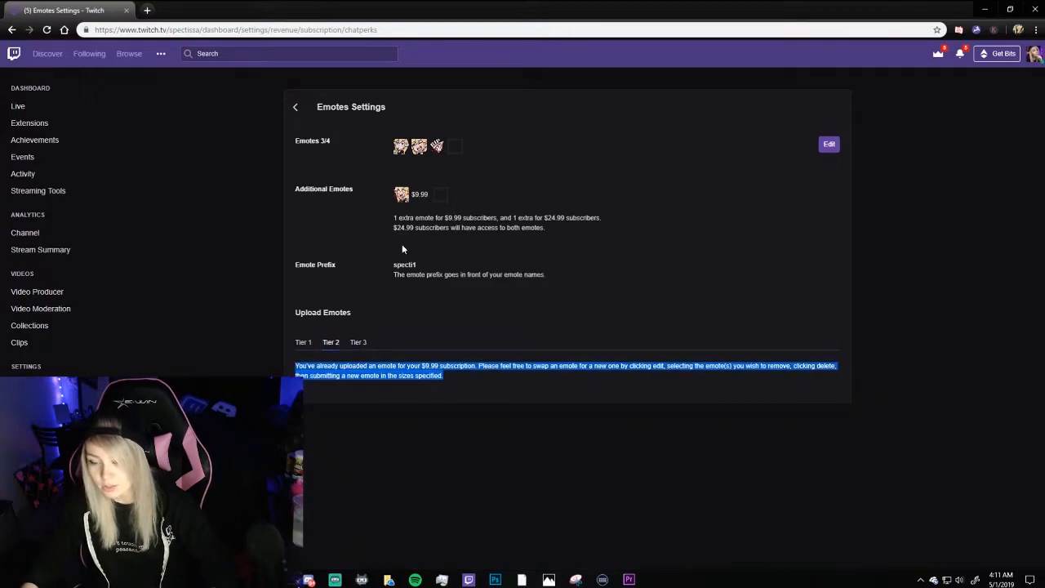
{"action": "left_click", "coordinate": [330, 339]}
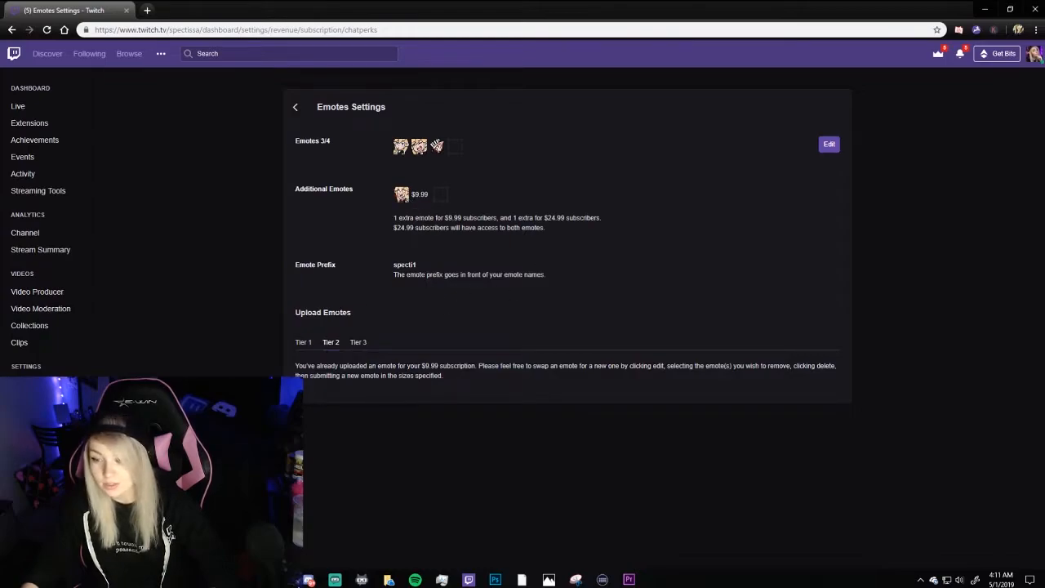
Upload the exported emote PNGs to the Tier 3 slots for 28 x 28, 56 x 56 and 112 x 112 px.
{"action": "left_click", "coordinate": [358, 343]}
{"action": "scroll", "coordinate": [355, 320], "scroll_direction": "down", "scroll_amount": 2}
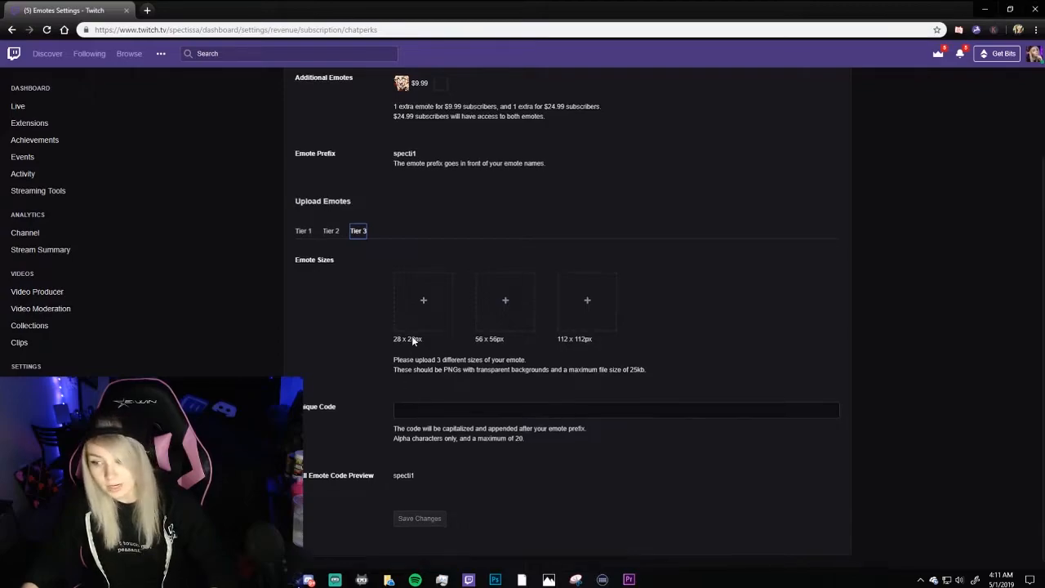
{"action": "scroll", "coordinate": [412, 336], "scroll_direction": "down", "scroll_amount": 1}
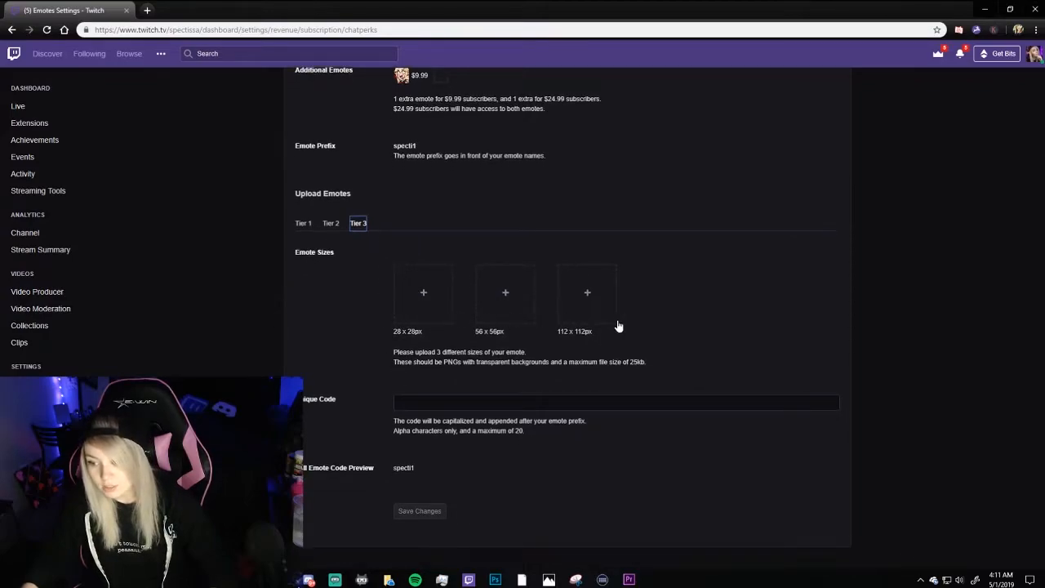
{"action": "left_click_drag", "start_coordinate": [415, 332], "coordinate": [386, 338]}
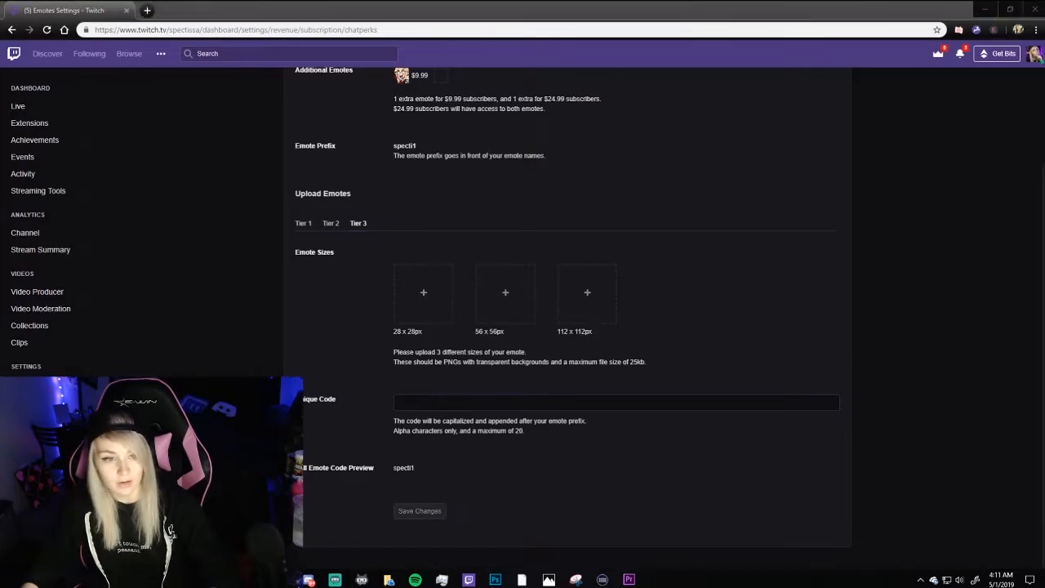
{"action": "left_click_drag", "start_coordinate": [0, 82], "coordinate": [0, 122]}
{"action": "left_click_drag", "start_coordinate": [0, 335], "coordinate": [413, 300]}
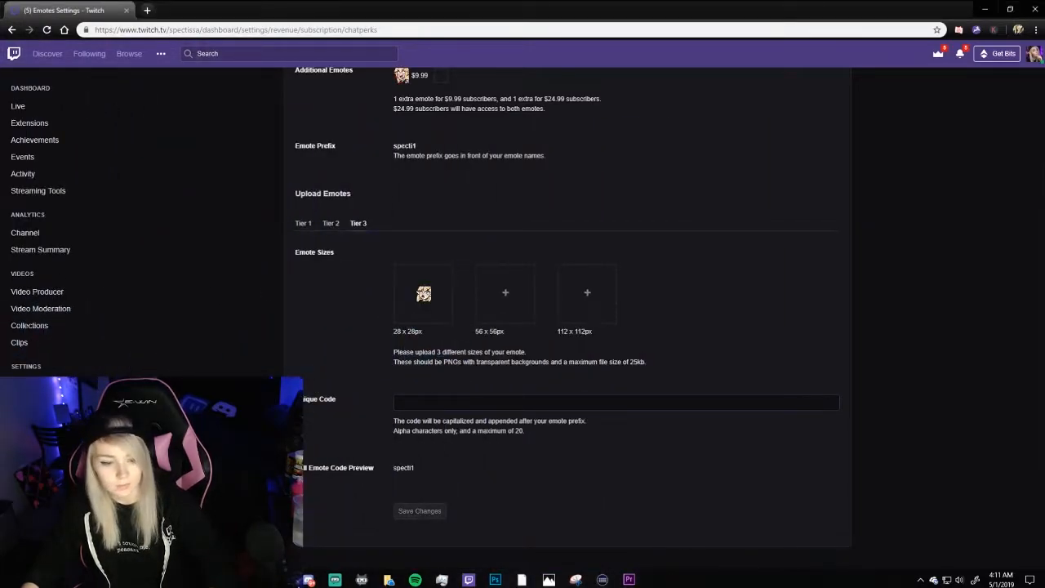
{"action": "left_click_drag", "start_coordinate": [0, 335], "coordinate": [511, 294]}
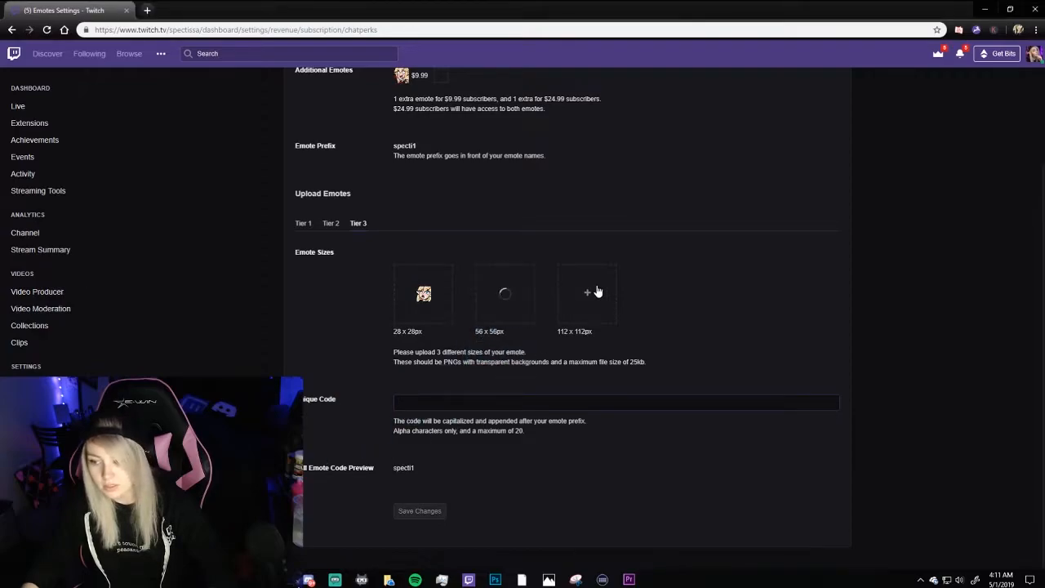
{"action": "left_click", "coordinate": [586, 297]}
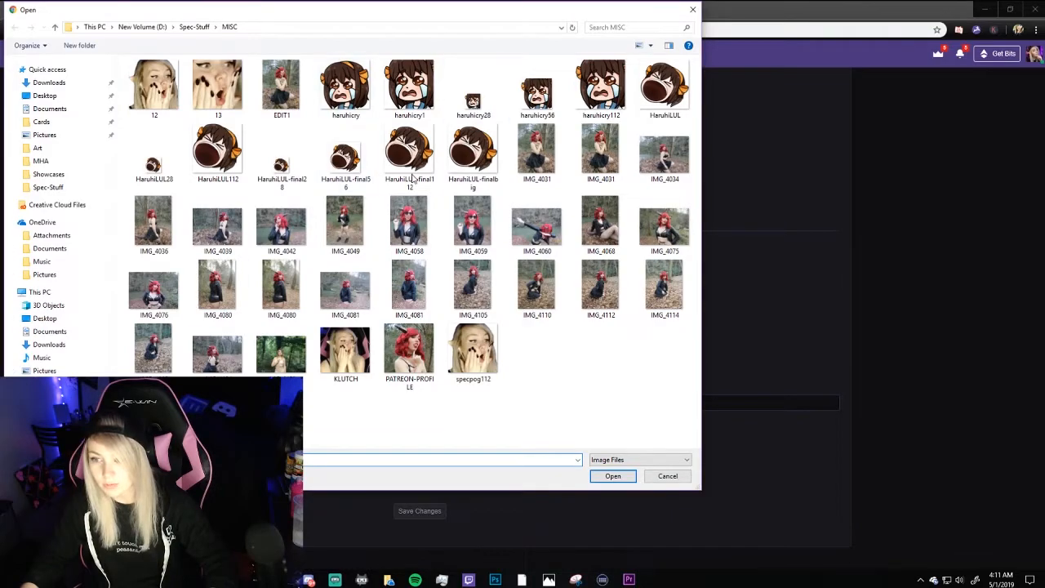
{"action": "left_click", "coordinate": [692, 10]}
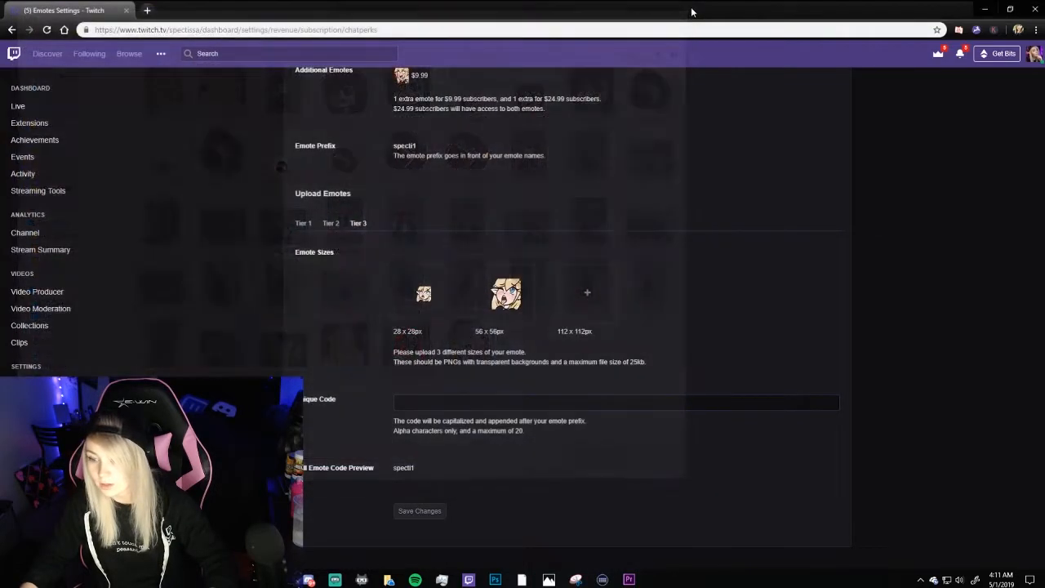
{"action": "left_click_drag", "start_coordinate": [364, 408], "coordinate": [587, 296]}
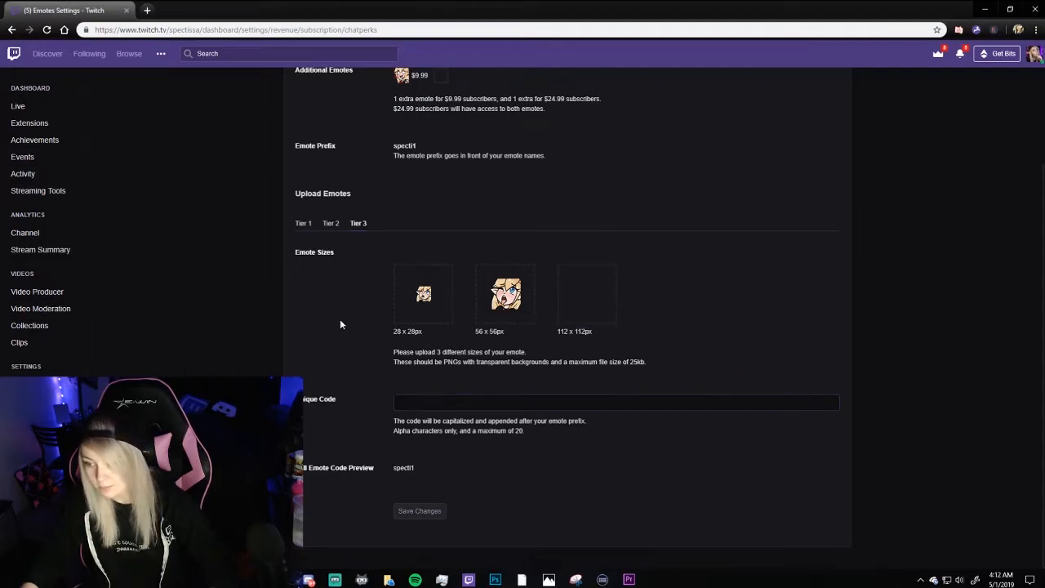
Set the Tier 3 emote's unique code to gasm, check the full code preview and save the changes.
{"action": "triple_click", "coordinate": [334, 400]}
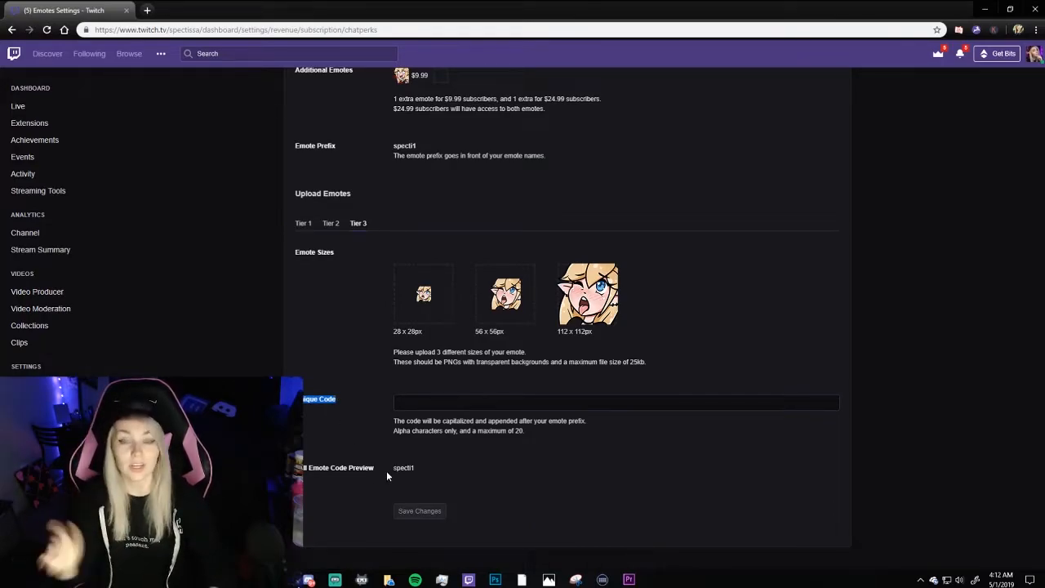
{"action": "left_click_drag", "start_coordinate": [387, 470], "coordinate": [354, 473]}
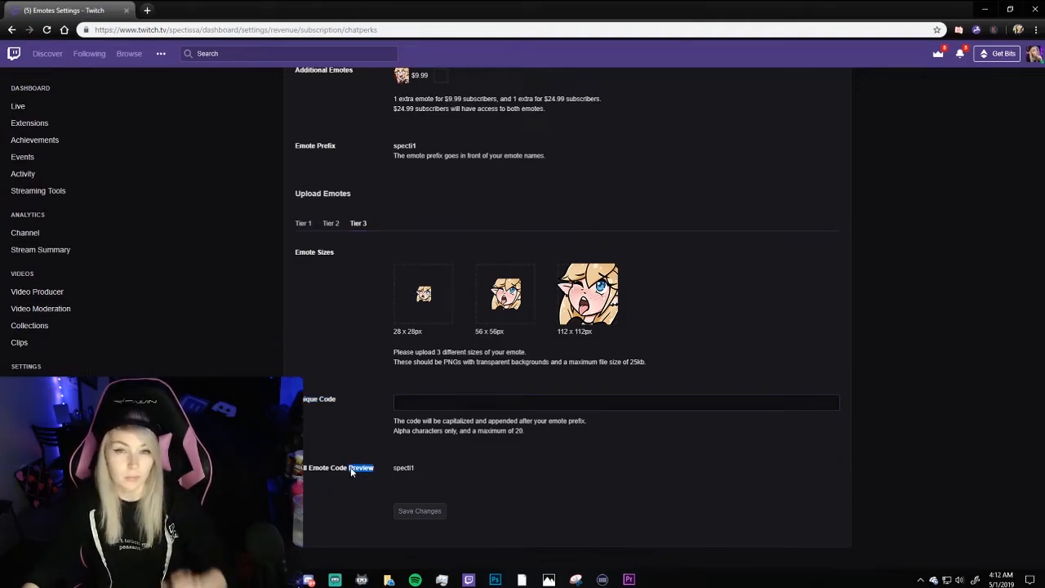
{"action": "left_click", "coordinate": [463, 406]}
{"action": "type", "text": "gasm"}
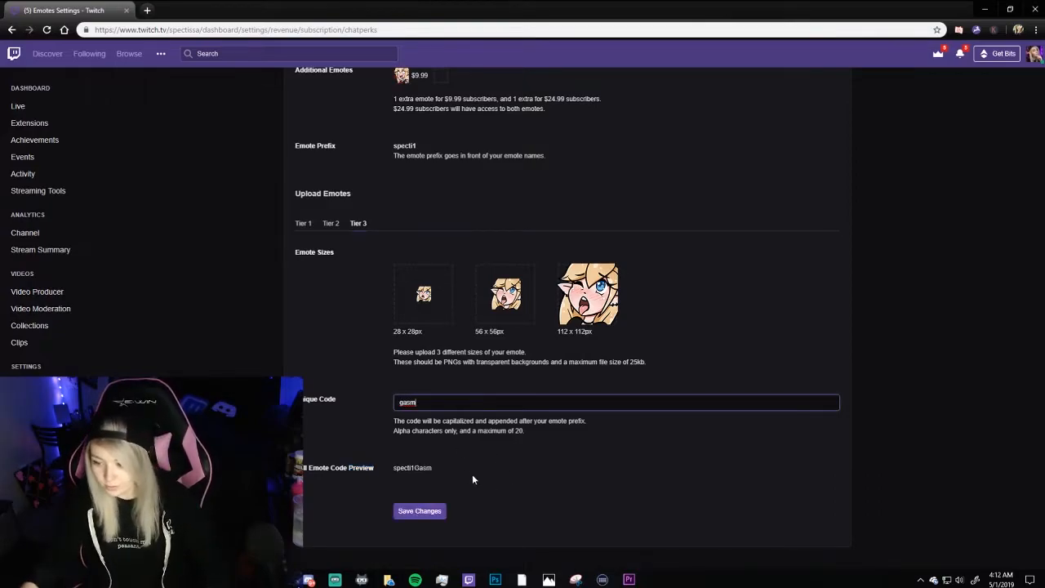
{"action": "left_click_drag", "start_coordinate": [472, 474], "coordinate": [387, 469]}
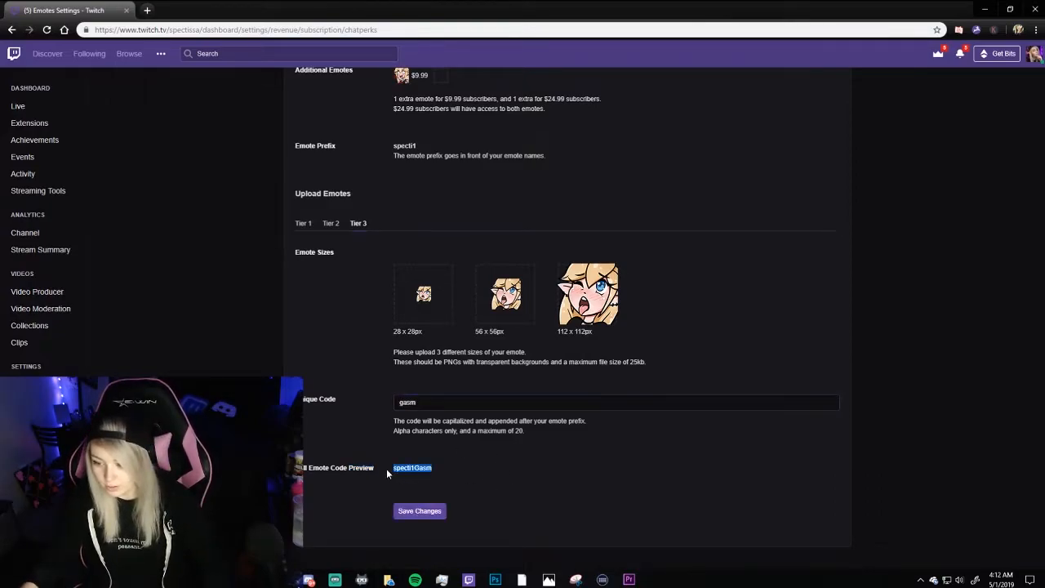
{"action": "left_click", "coordinate": [660, 495]}
{"action": "left_click", "coordinate": [421, 510]}
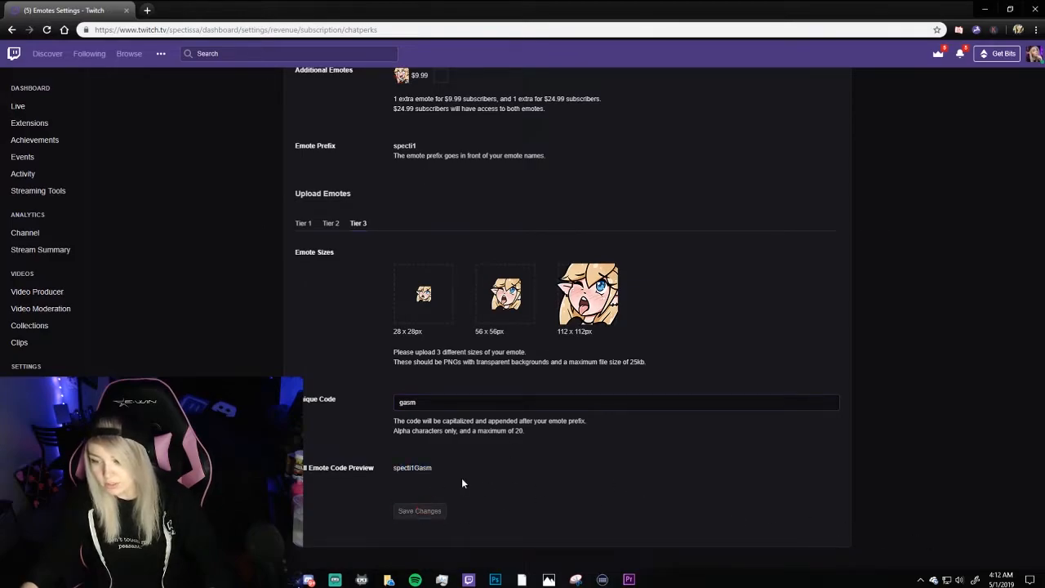